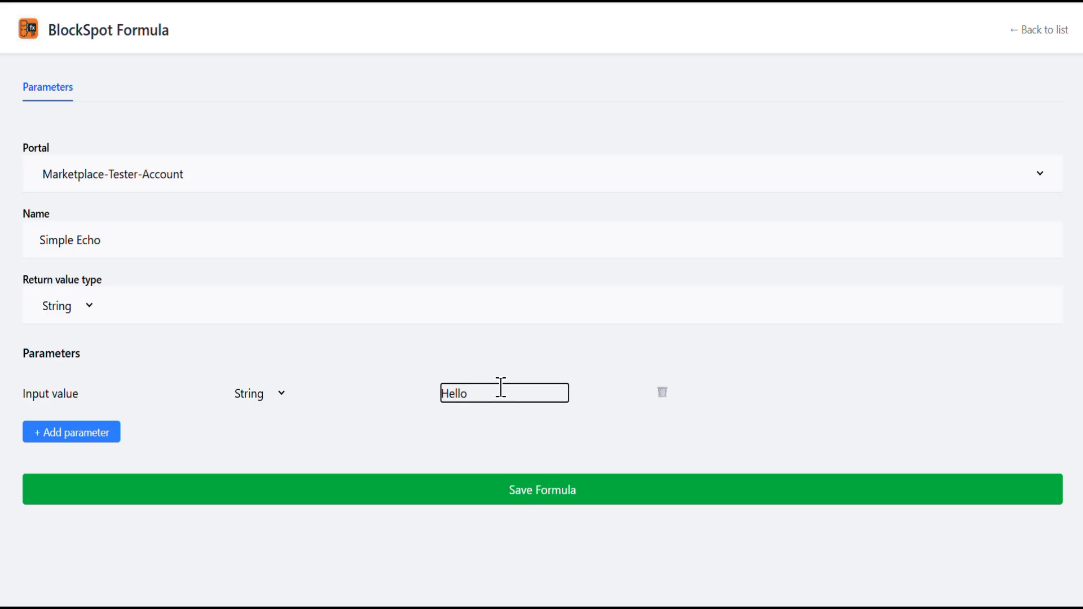
# Save the Simple Echo formula with its "Hello" input parameter and open its formula editor
pyautogui.click(473, 452)
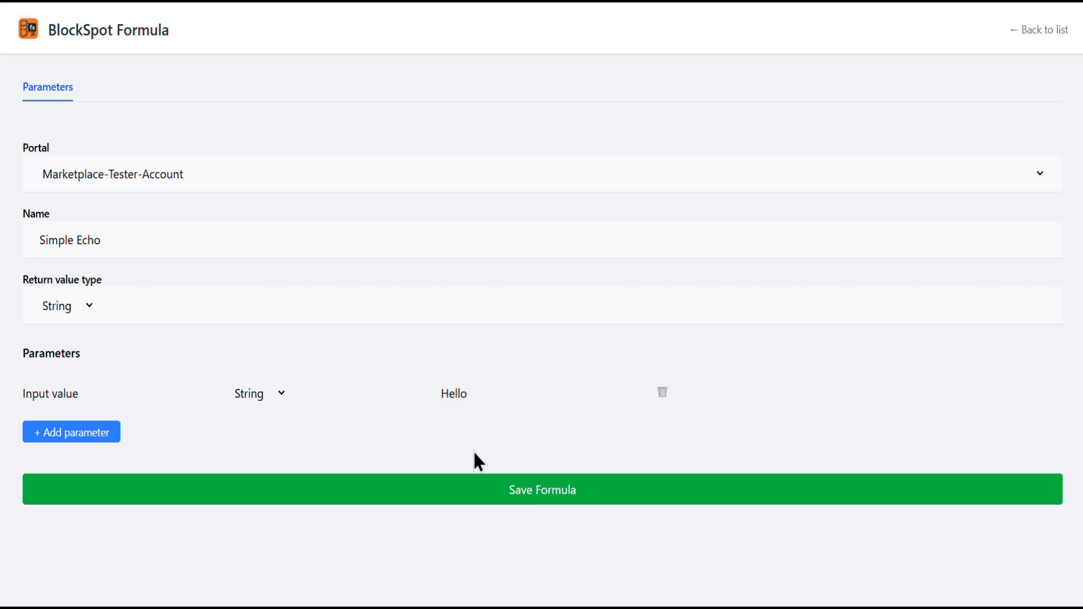
pyautogui.click(524, 493)
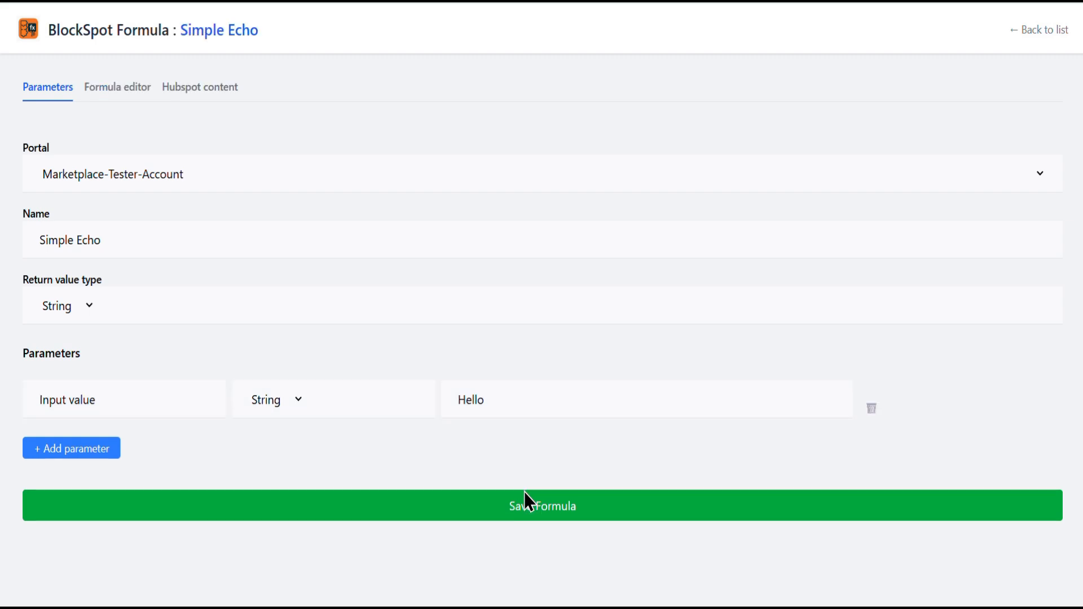
pyautogui.click(125, 89)
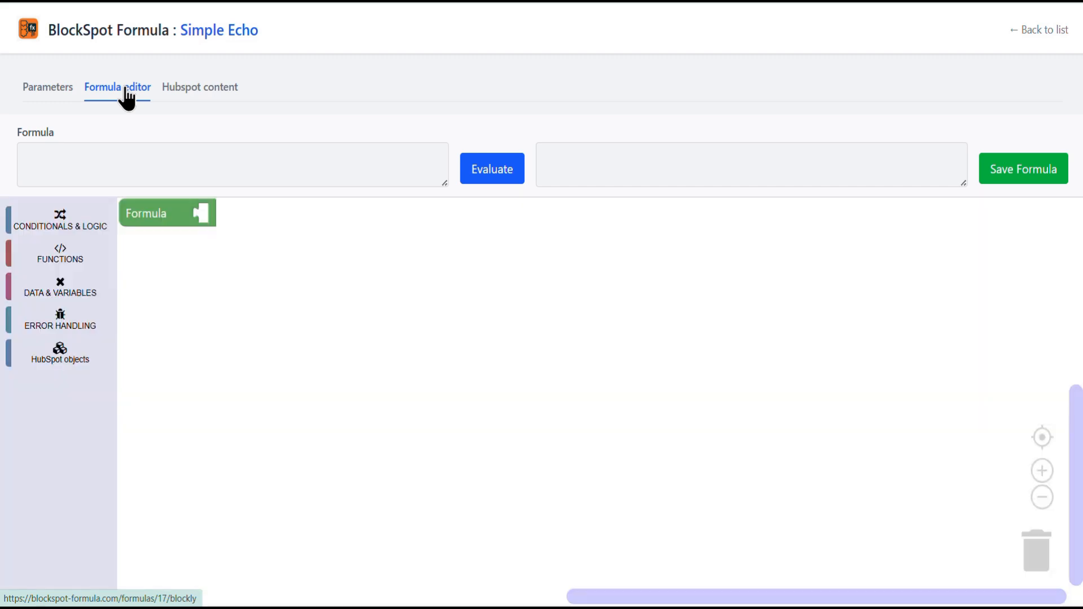
# Attach the string concatenation block to the Formula block and clear its delimiter
pyautogui.click(62, 259)
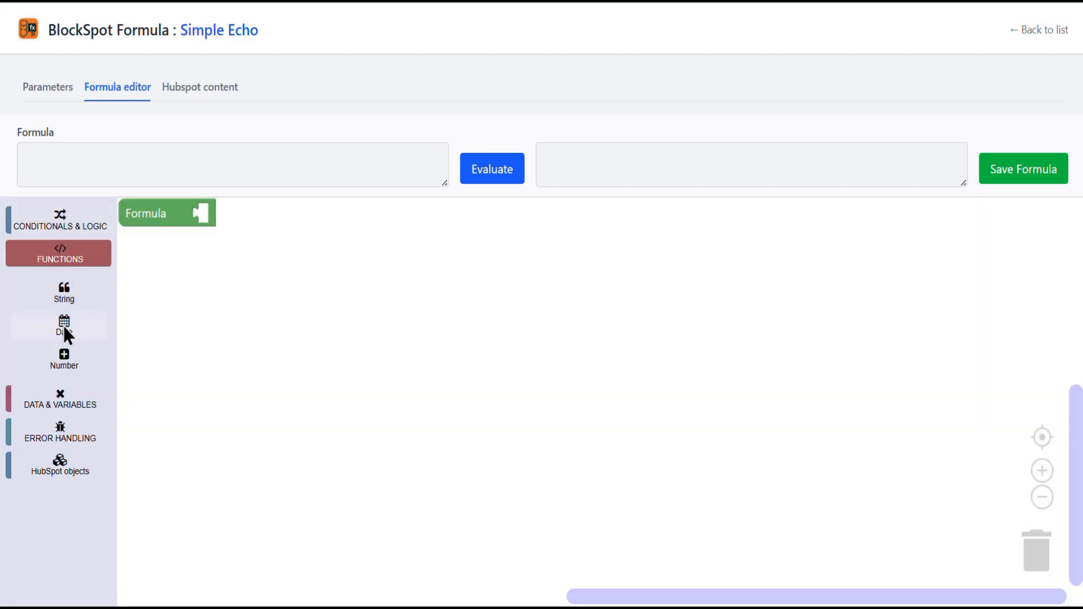
pyautogui.click(60, 294)
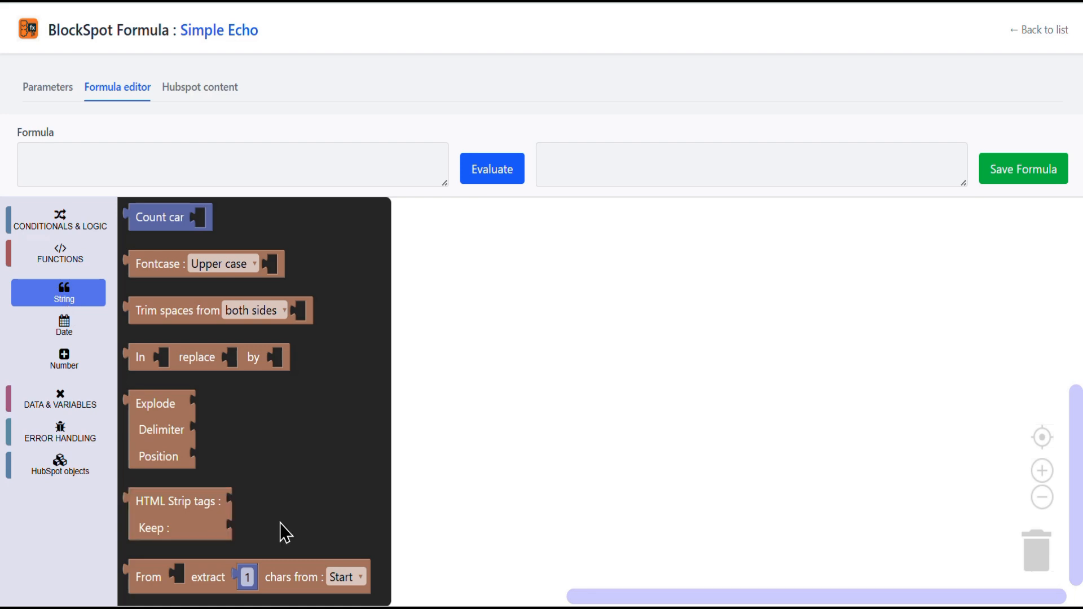
pyautogui.scroll(-2, 304, 490)
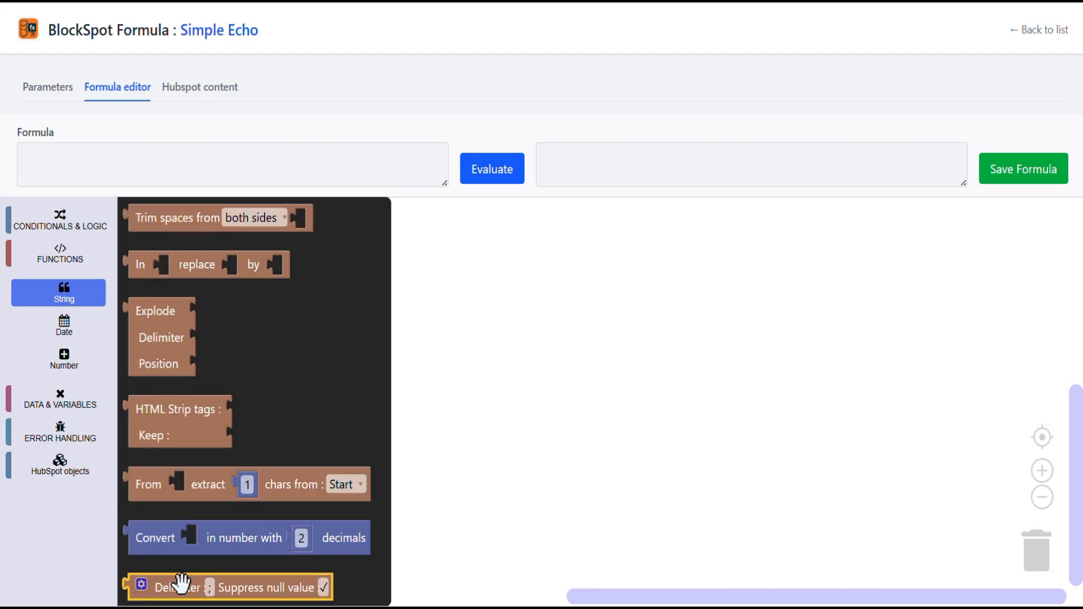
pyautogui.moveTo(181, 581); pyautogui.dragTo(259, 214)
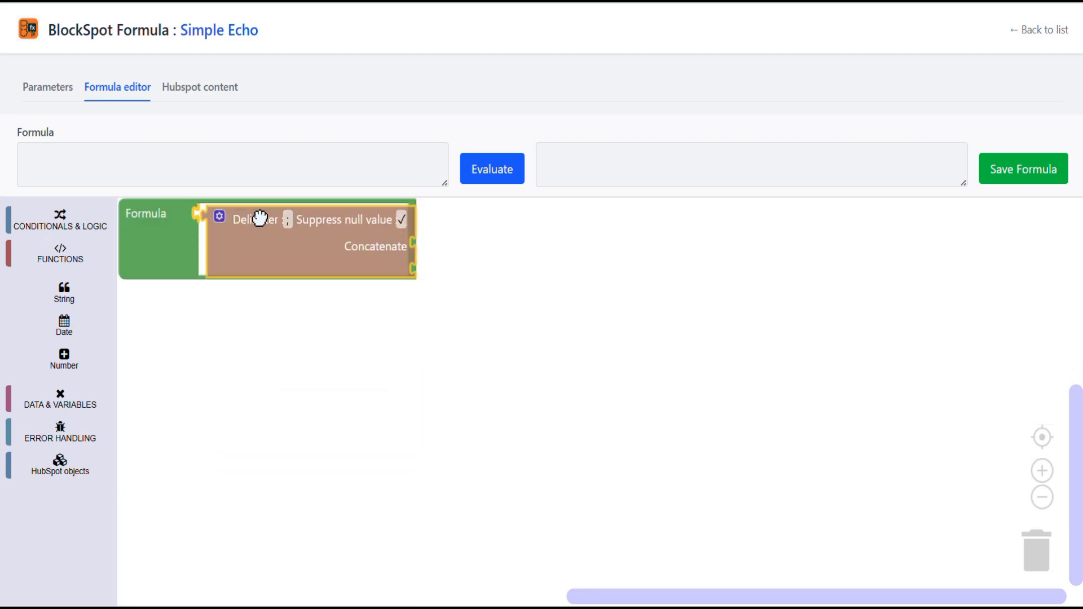
pyautogui.moveTo(163, 240); pyautogui.dragTo(203, 254)
pyautogui.click(320, 234)
pyautogui.press('BackSpace')
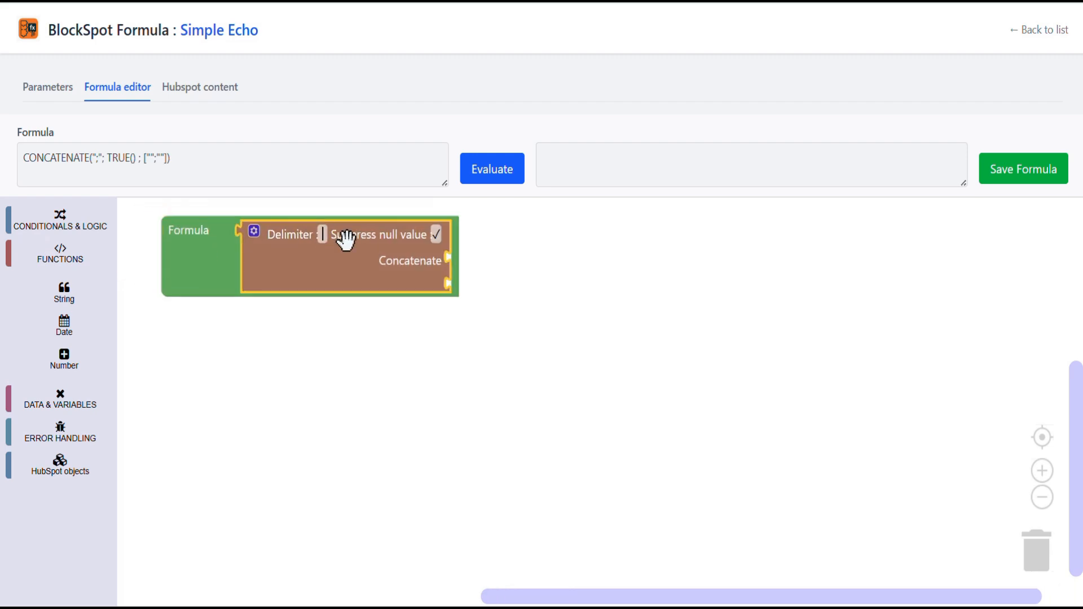
# Add a text block reading "Echo : " as the first item to concatenate
pyautogui.click(60, 402)
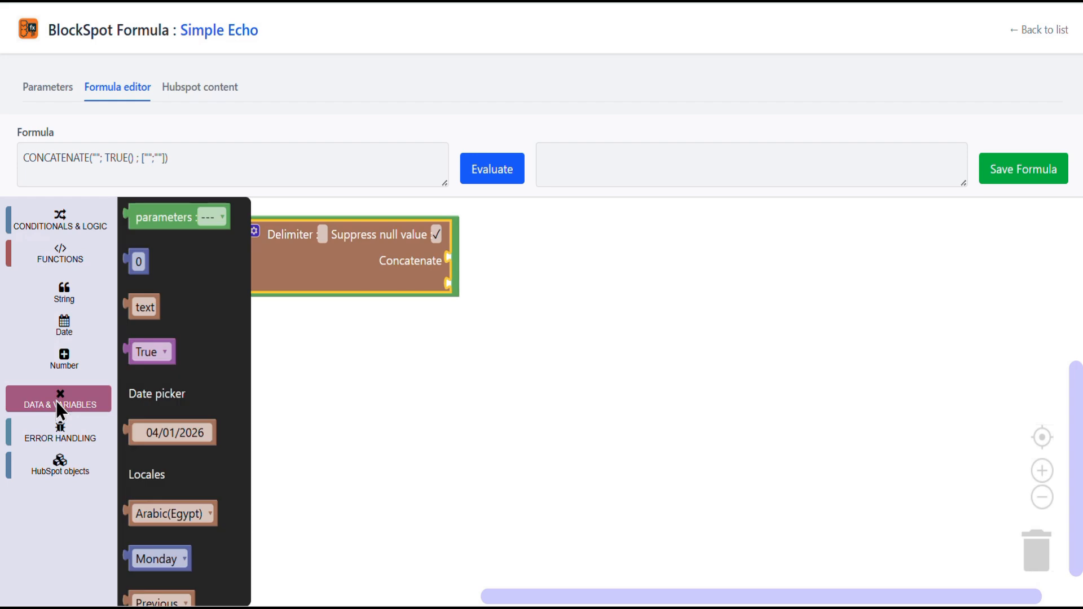
pyautogui.click(131, 302)
pyautogui.moveTo(131, 302); pyautogui.dragTo(456, 255)
pyautogui.click(458, 256)
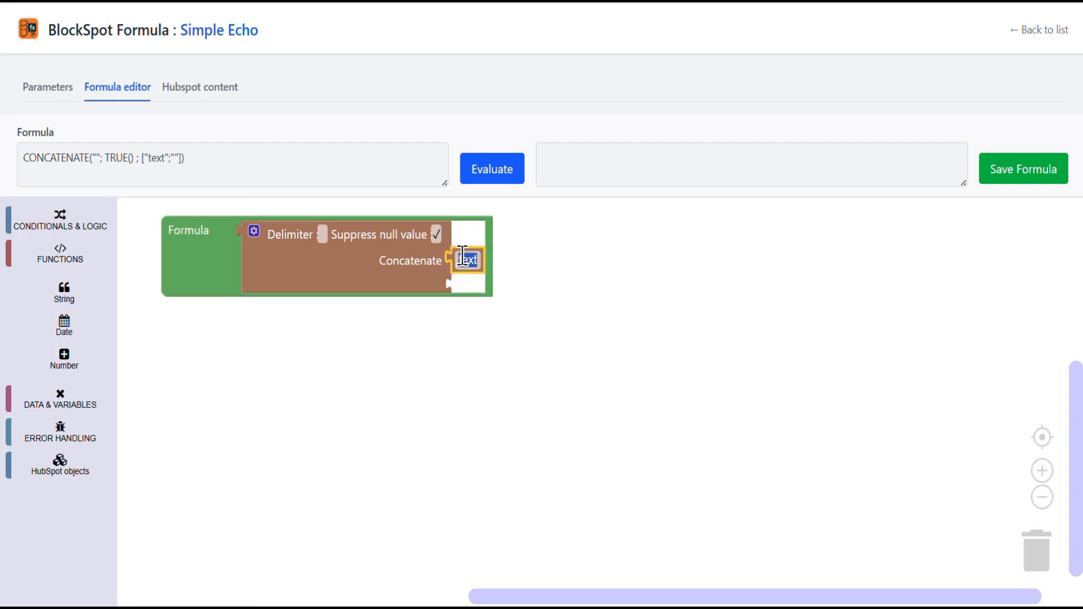
pyautogui.press('BackSpace')
pyautogui.write('Echo :')
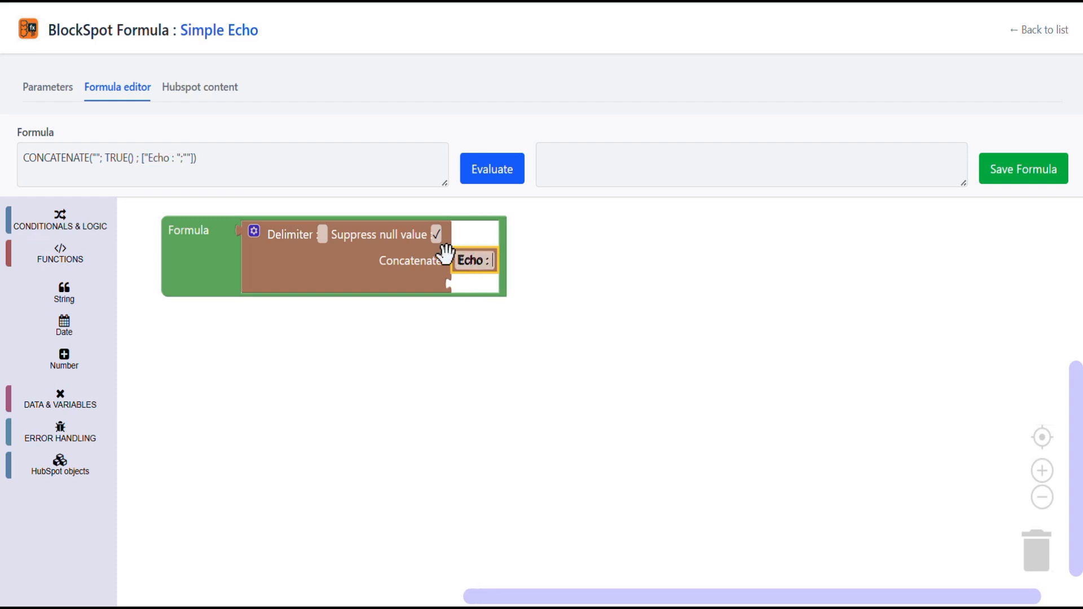
pyautogui.click(445, 254)
# Add a parameters block as the second concatenated item and set it to Input value
pyautogui.click(20, 408)
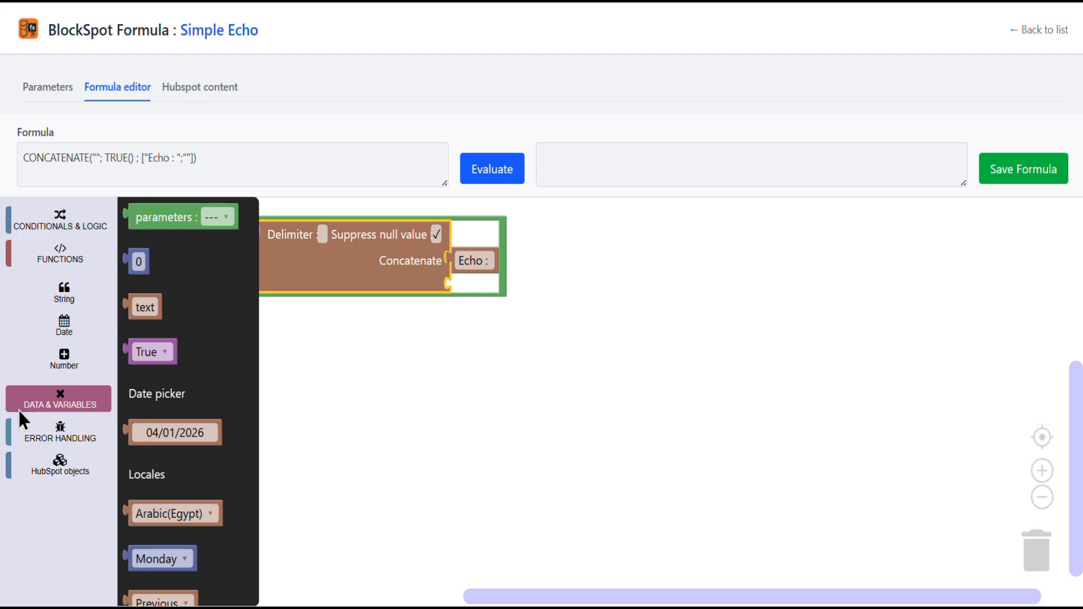
pyautogui.click(160, 220)
pyautogui.moveTo(160, 221); pyautogui.dragTo(489, 286)
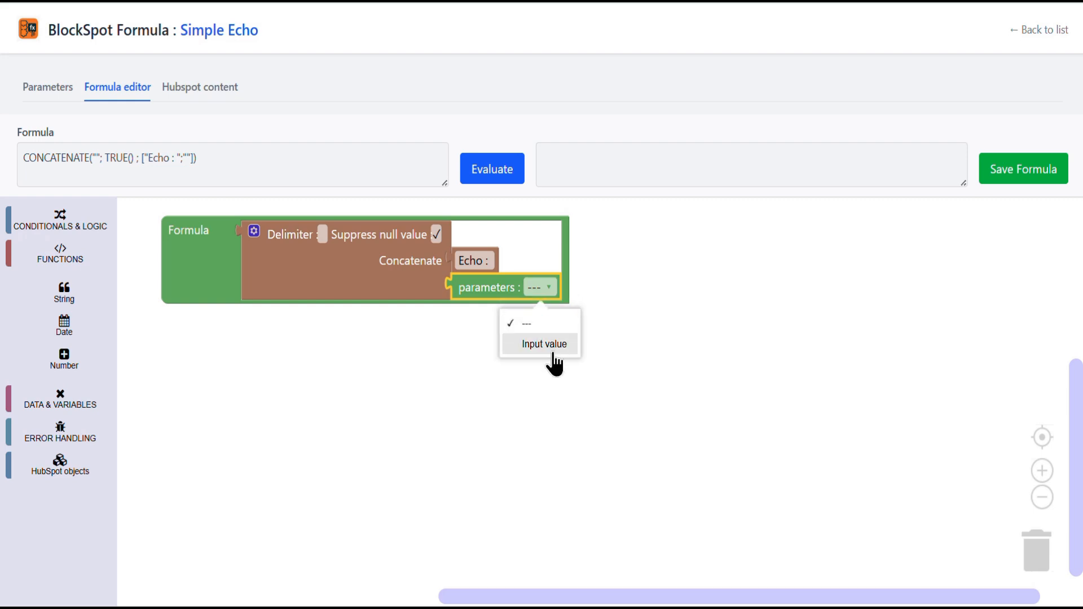
pyautogui.click(553, 342)
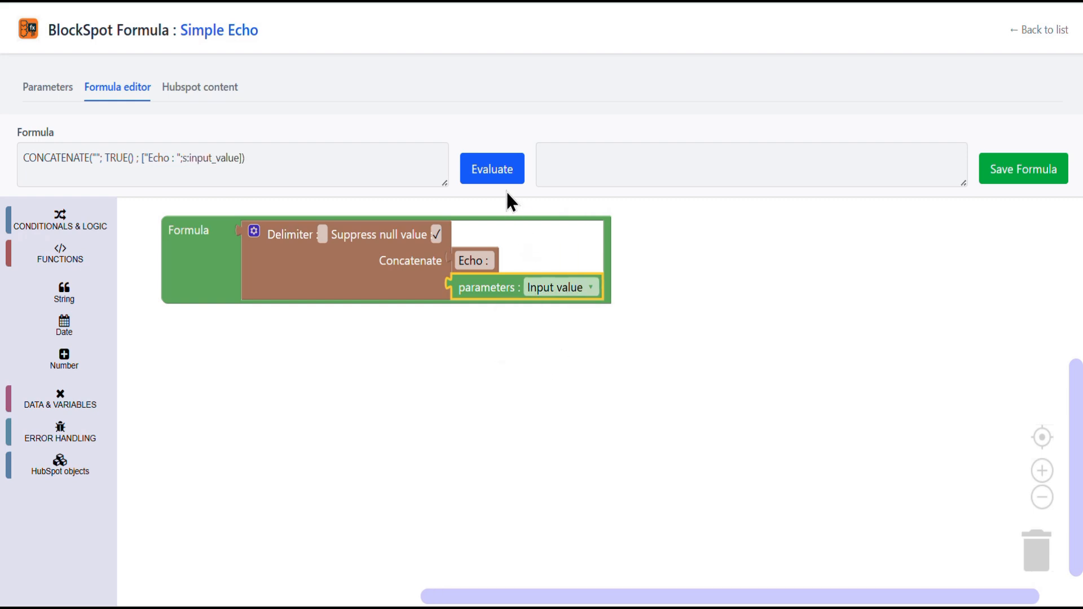
# Evaluate the finished echo formula and save it
pyautogui.click(488, 170)
pyautogui.click(1003, 175)
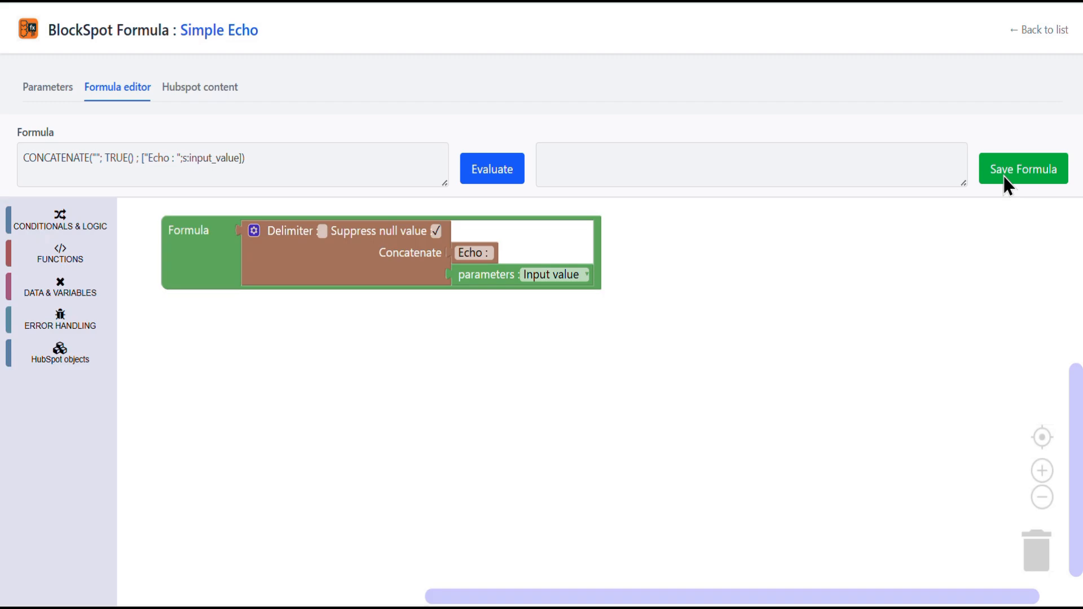
# Copy the formula's HubSpot content to the clipboard and return to the formula list
pyautogui.click(177, 96)
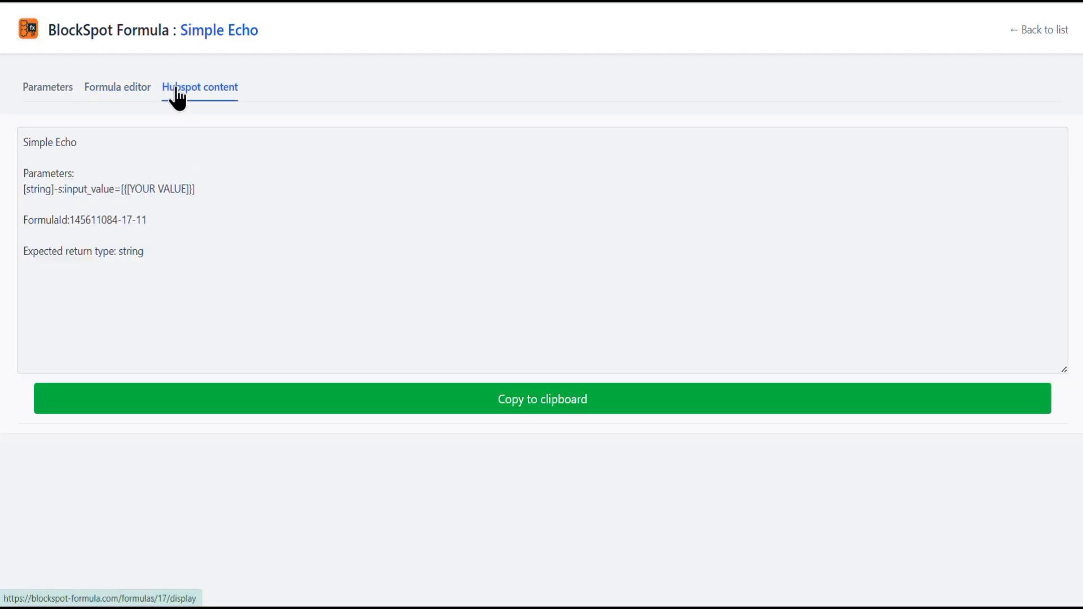
pyautogui.click(576, 398)
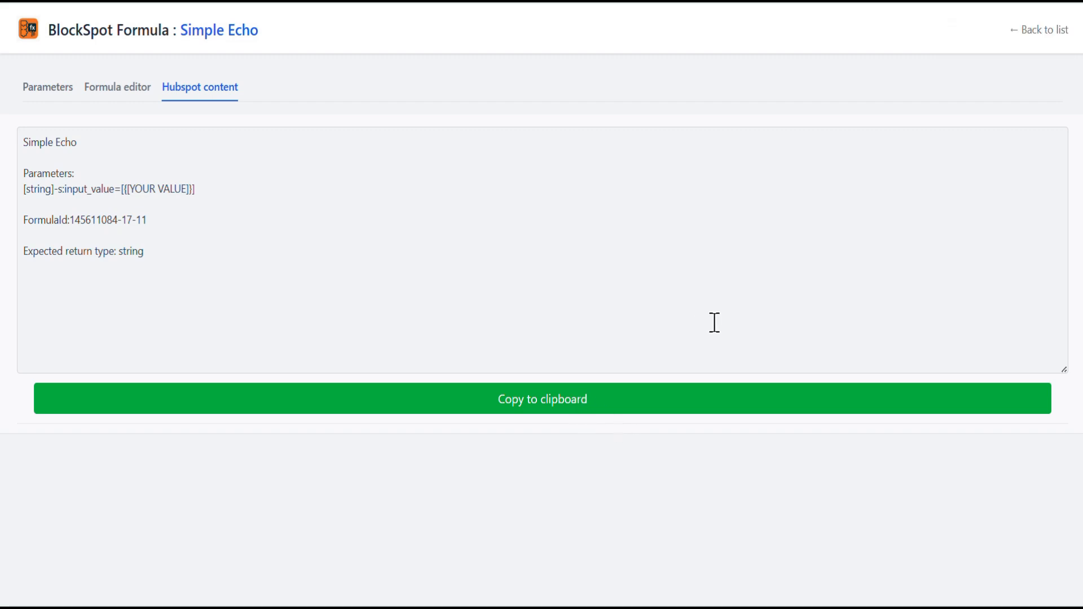
pyautogui.click(1041, 31)
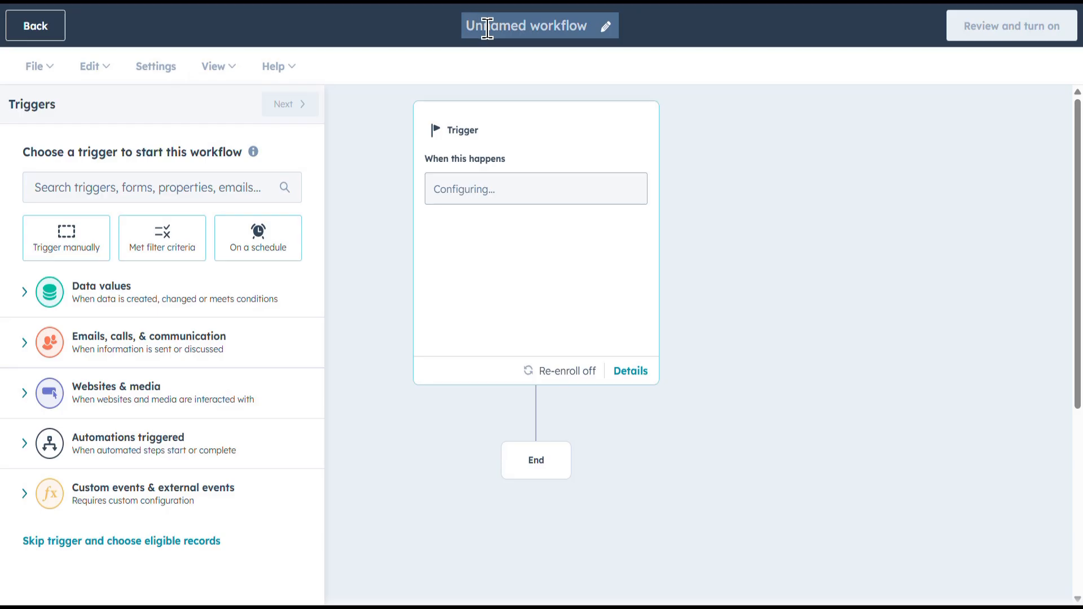
# In the new HubSpot workflow, change the name to "Echo last name"
pyautogui.click(487, 27)
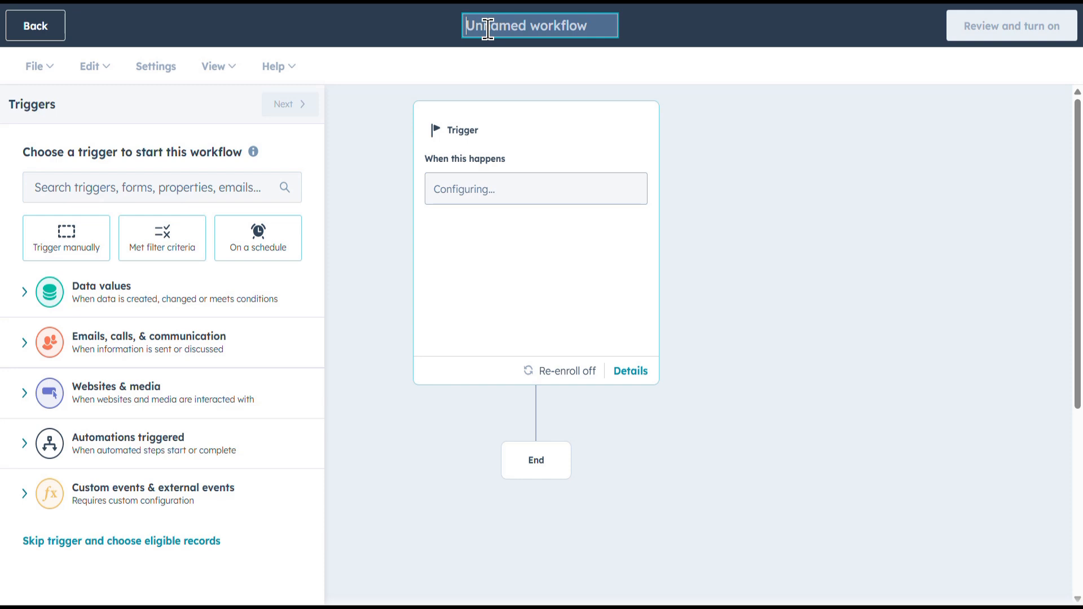
pyautogui.write('Echo las')
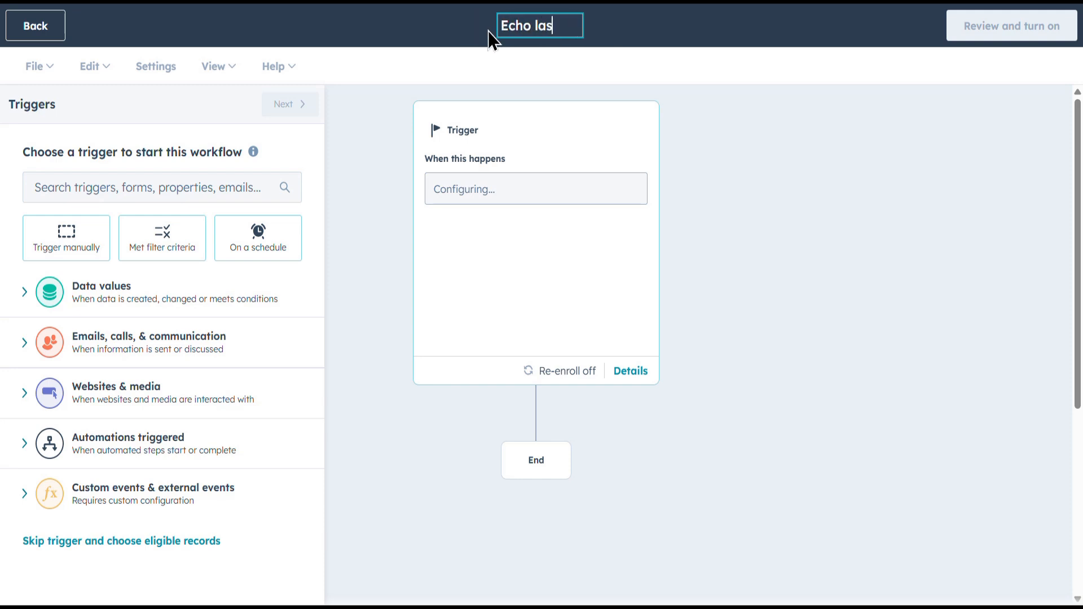
pyautogui.write('t name')
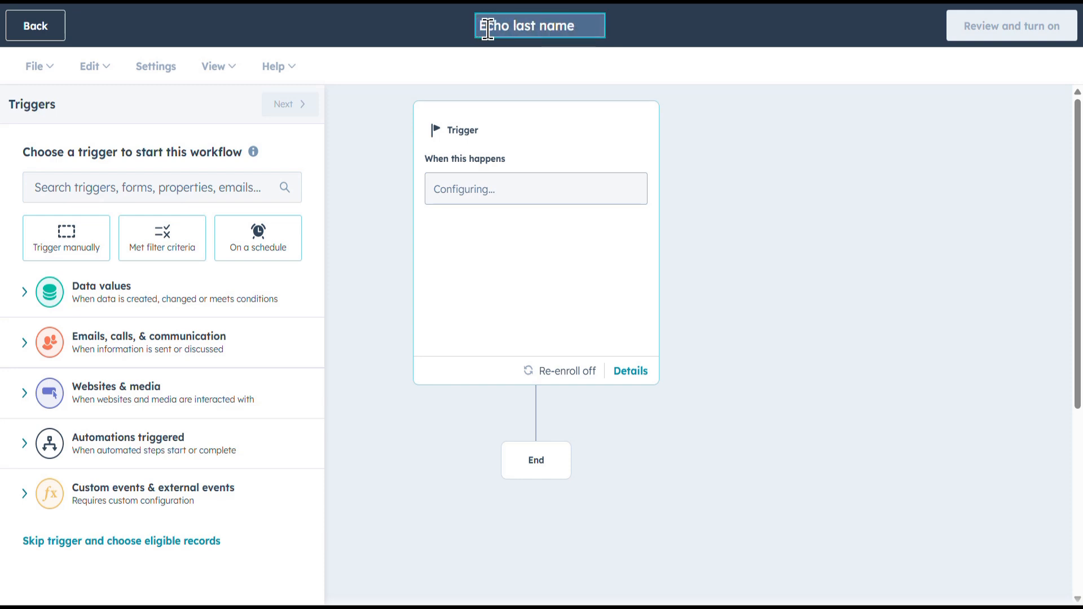
pyautogui.click(542, 300)
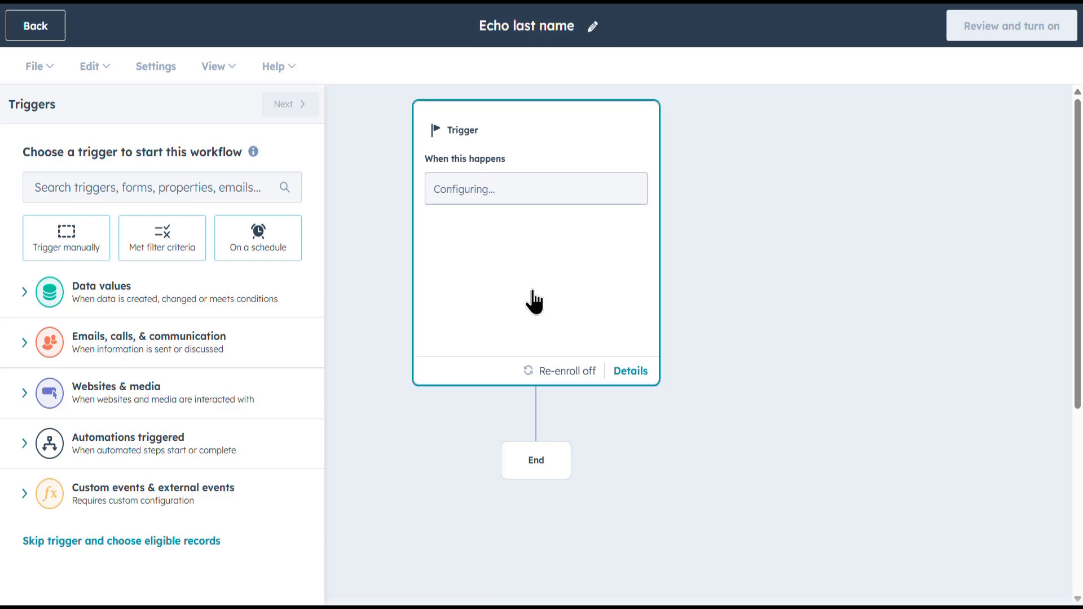
# Skip the trigger selection, choose Contact as the record type that can enroll, and save it
pyautogui.click(161, 540)
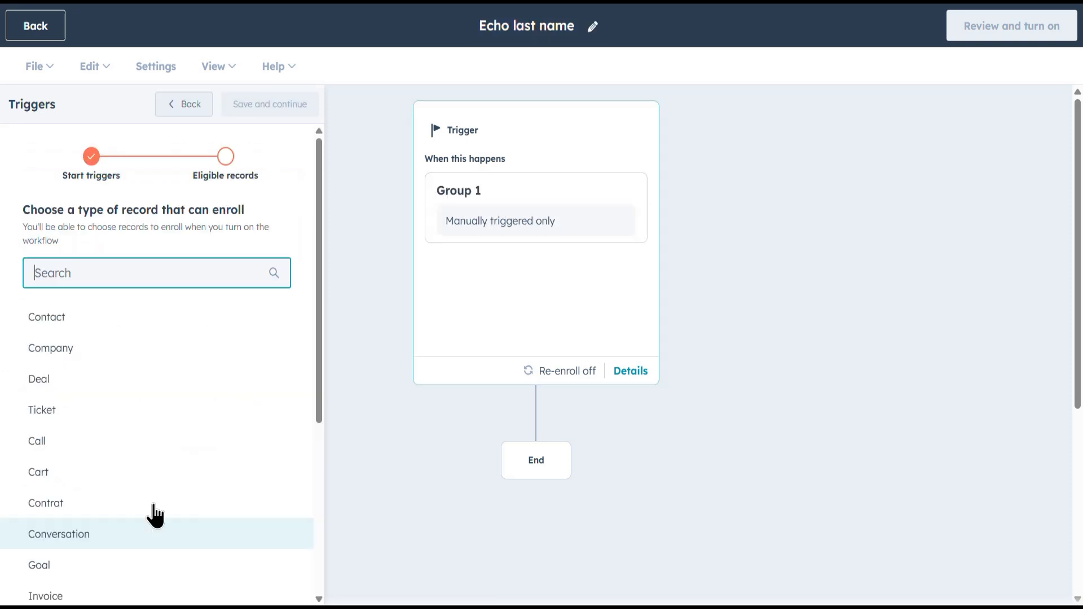
pyautogui.click(93, 320)
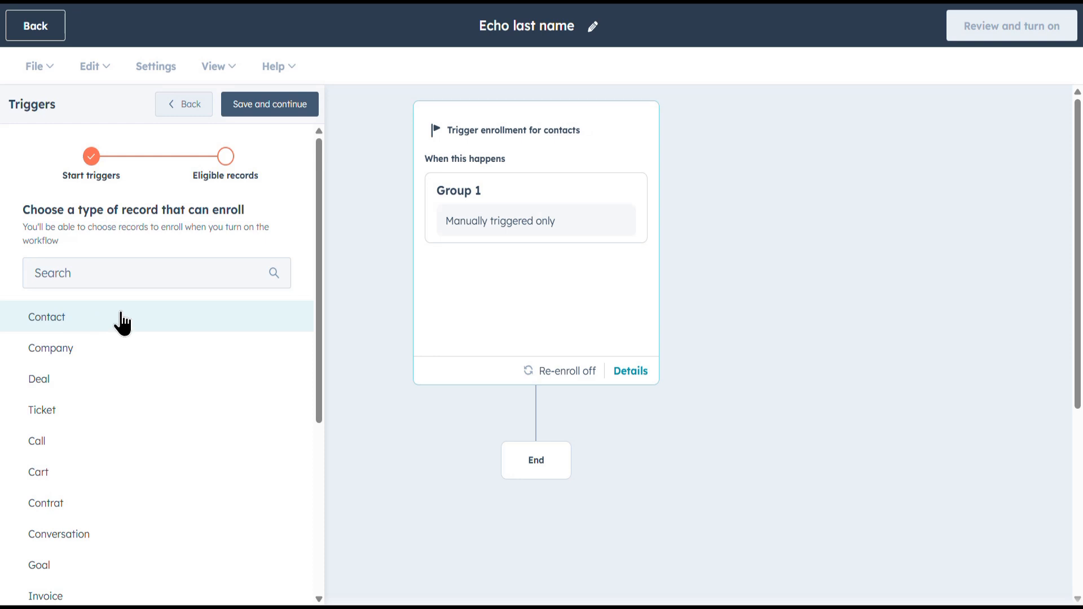
pyautogui.click(268, 109)
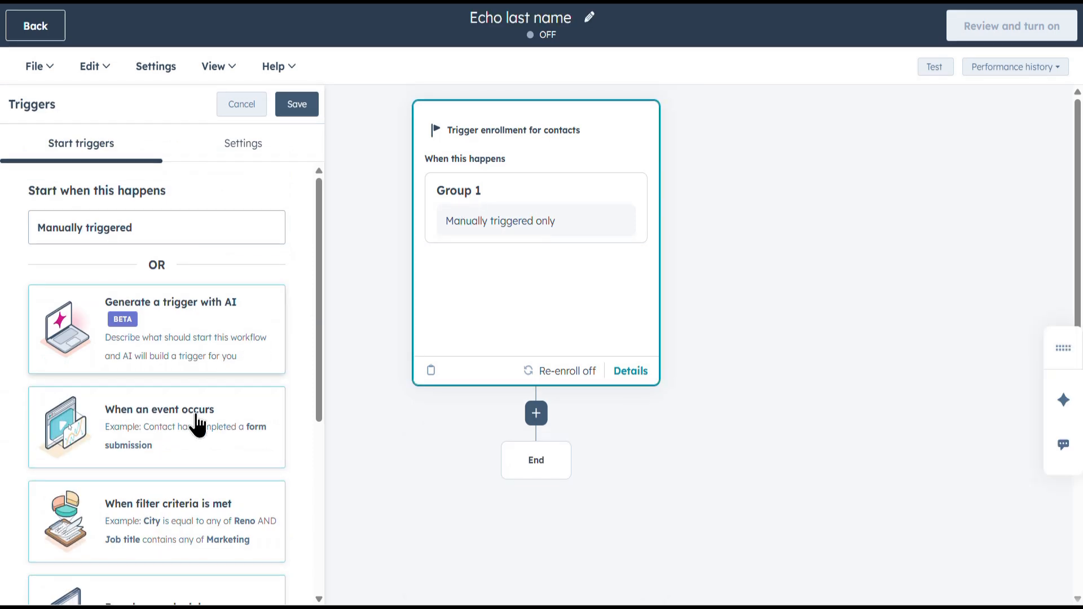
# Add an event criterion for Property value changed with Last Name as the property
pyautogui.click(197, 425)
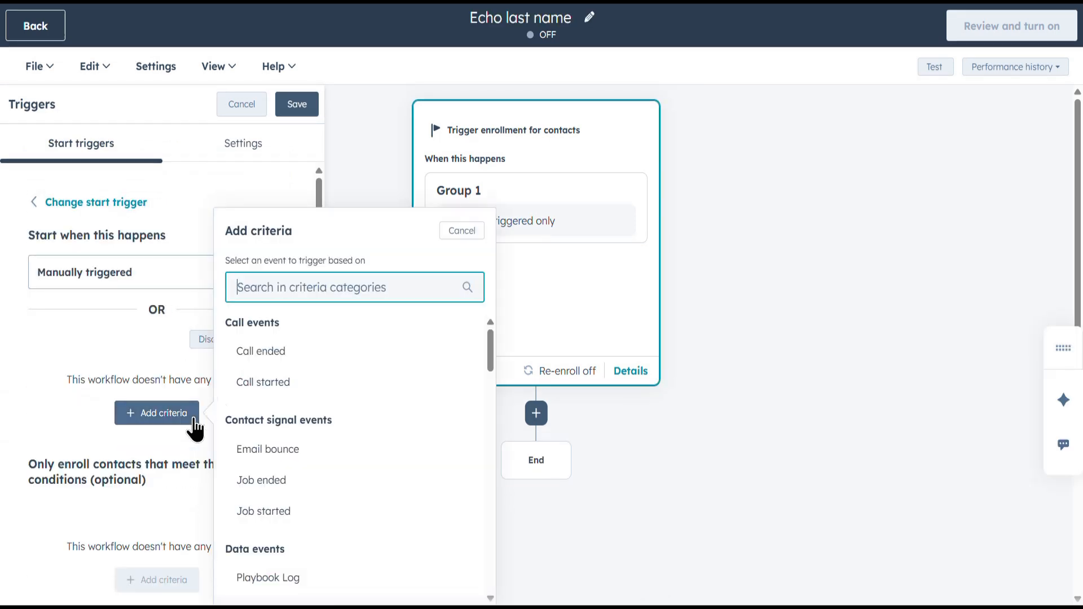
pyautogui.write('ch')
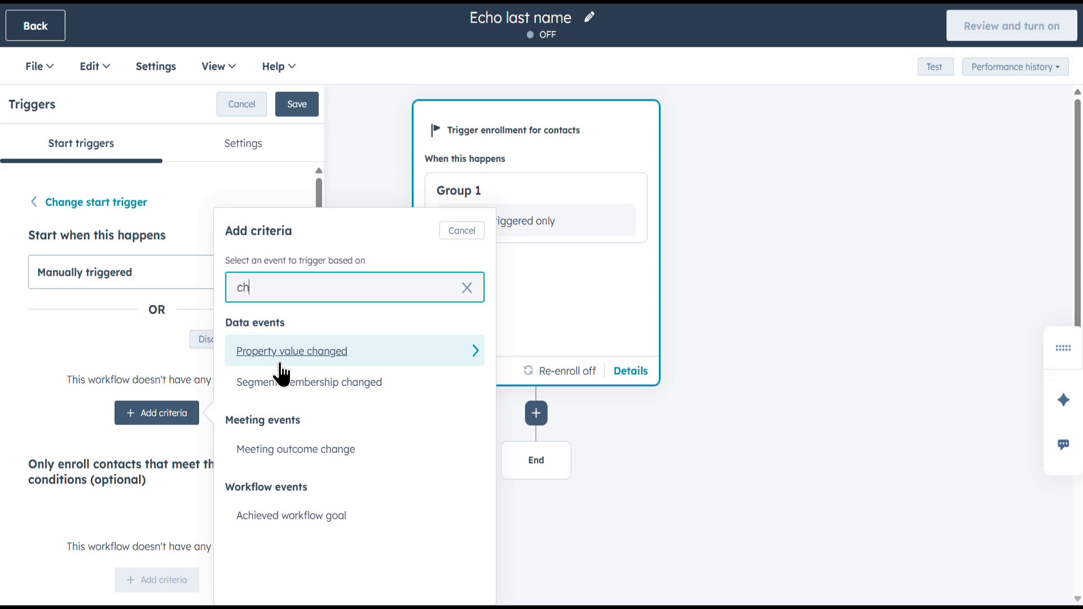
pyautogui.click(277, 355)
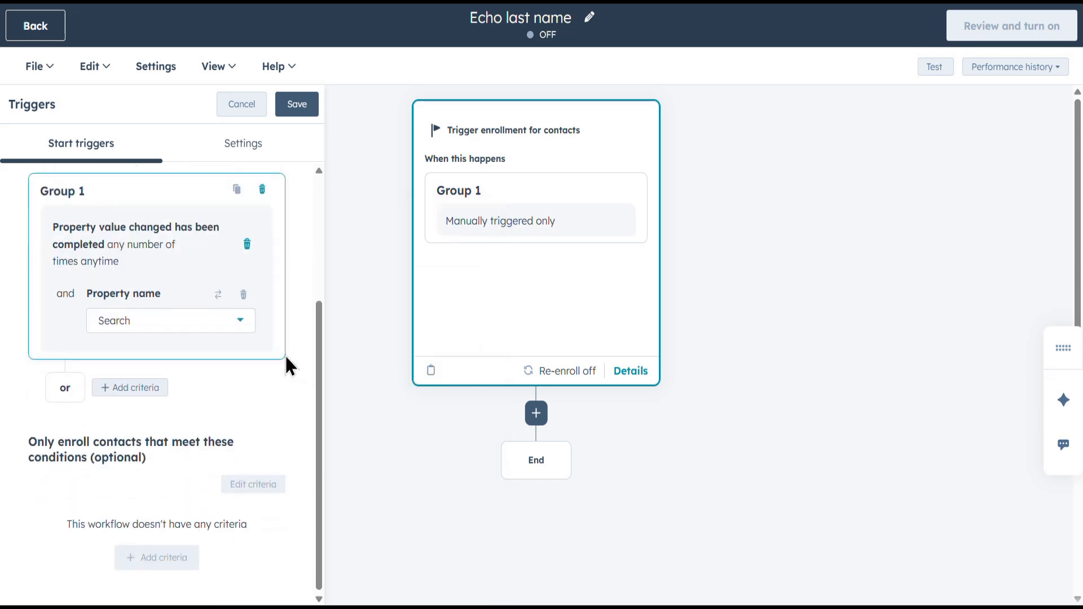
pyautogui.click(196, 321)
pyautogui.write('last')
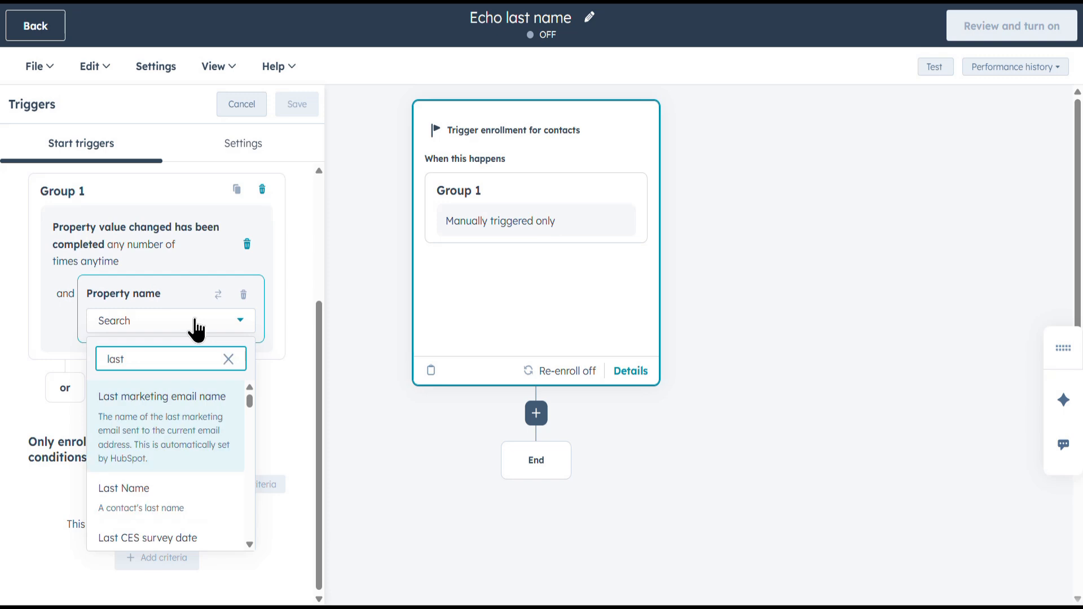
pyautogui.click(161, 502)
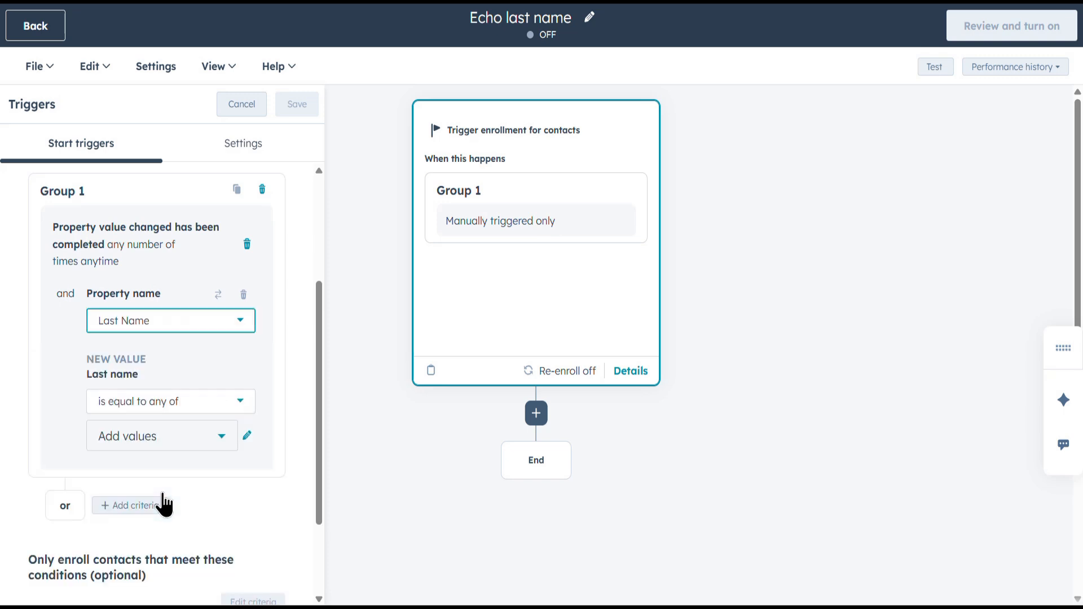
# Set the new Last name value condition to "is known" and save the trigger
pyautogui.click(178, 402)
pyautogui.write('k')
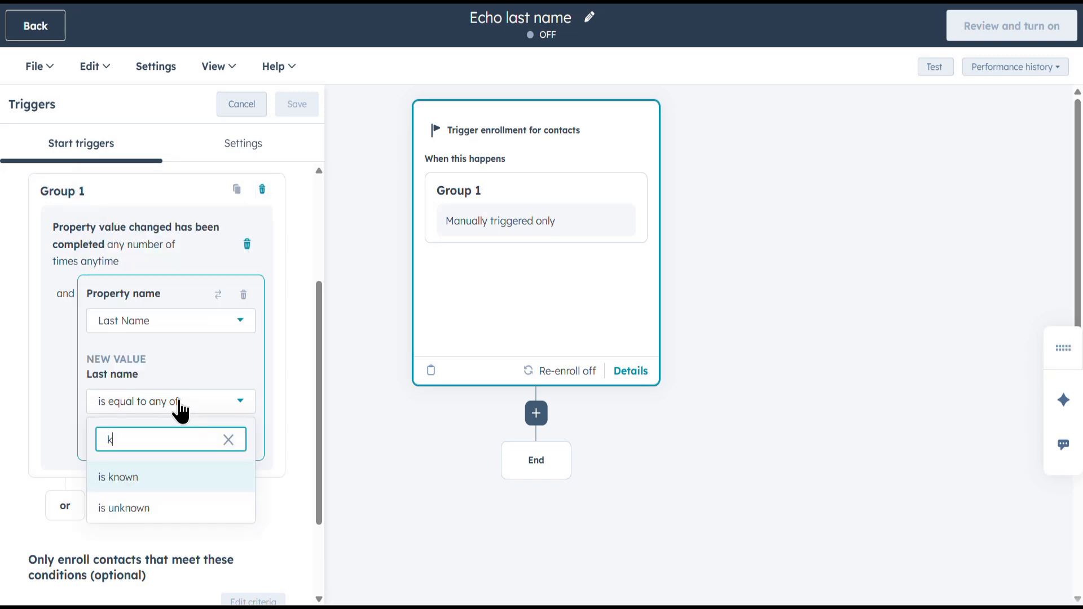
pyautogui.click(153, 478)
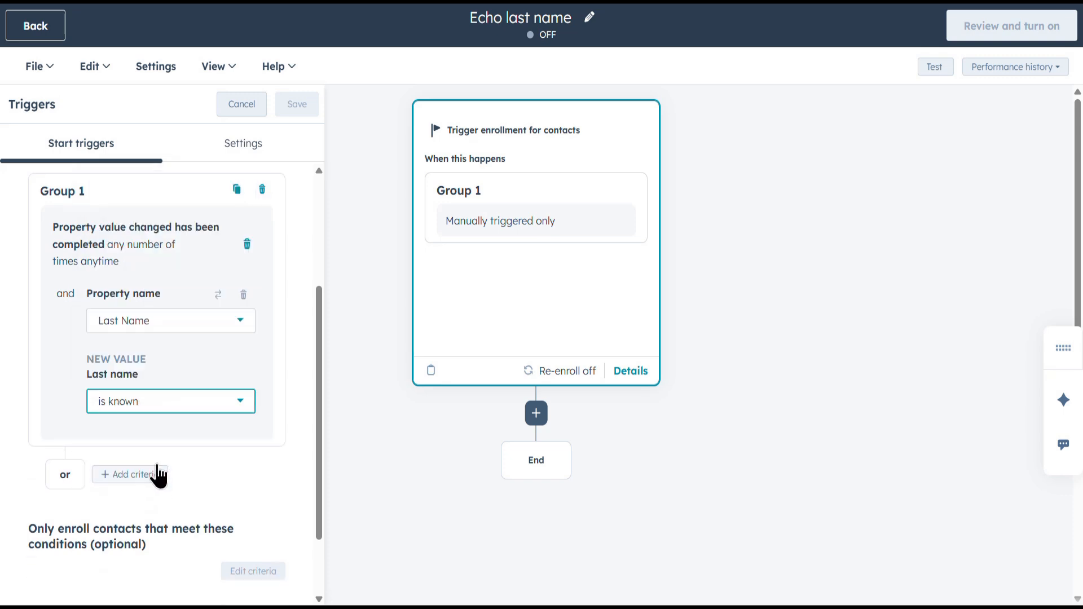
pyautogui.click(294, 109)
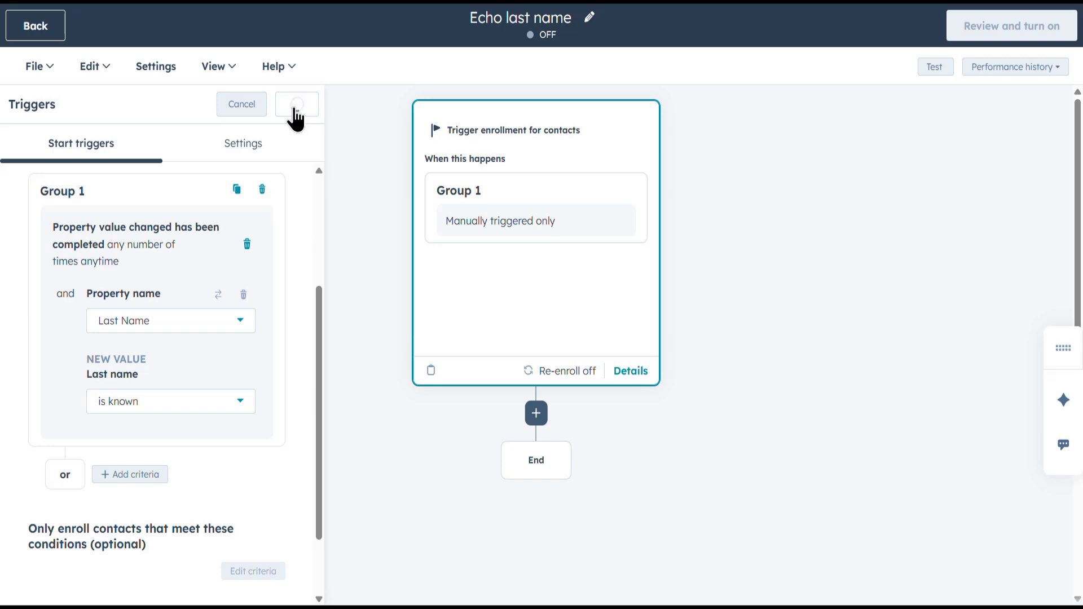
# Add the Evaluate Blockspot Formula action from the BlockSpot Formula integrated app directly after the enrollment trigger
pyautogui.click(535, 414)
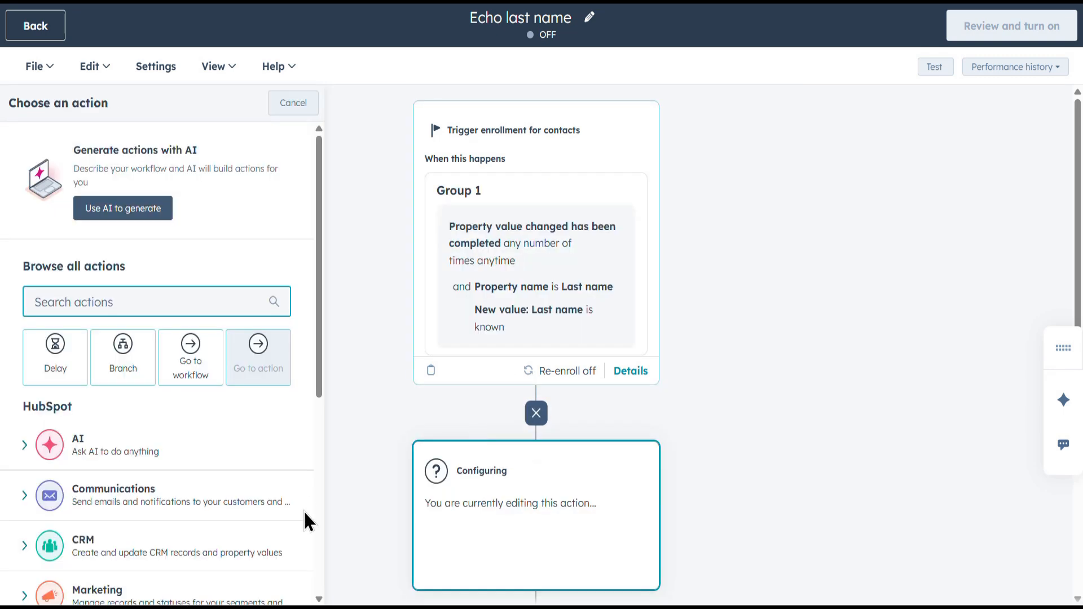
pyautogui.scroll(-5, 299, 584)
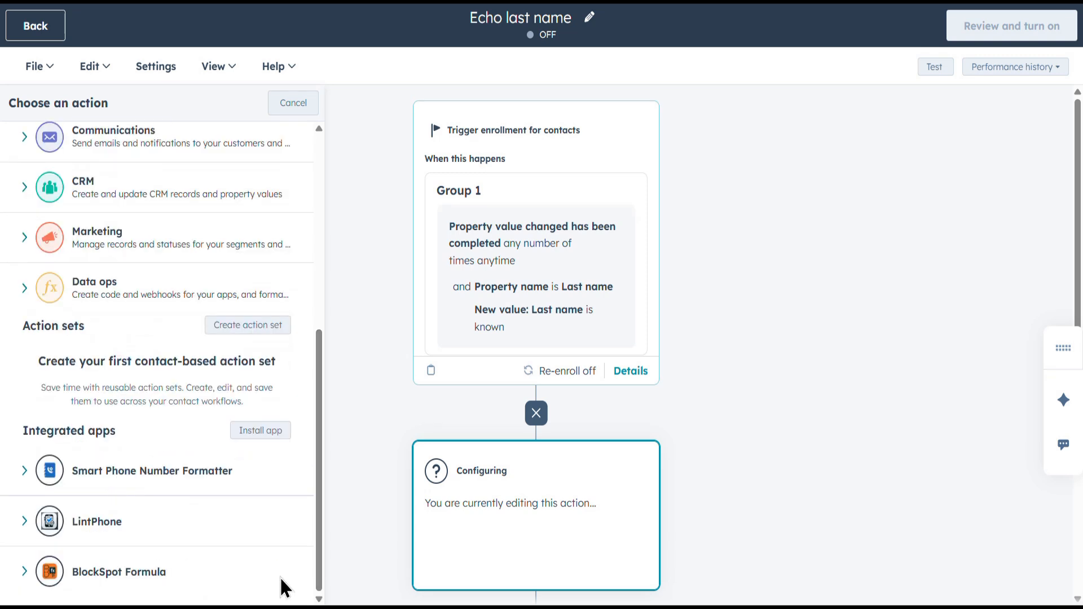
pyautogui.click(145, 572)
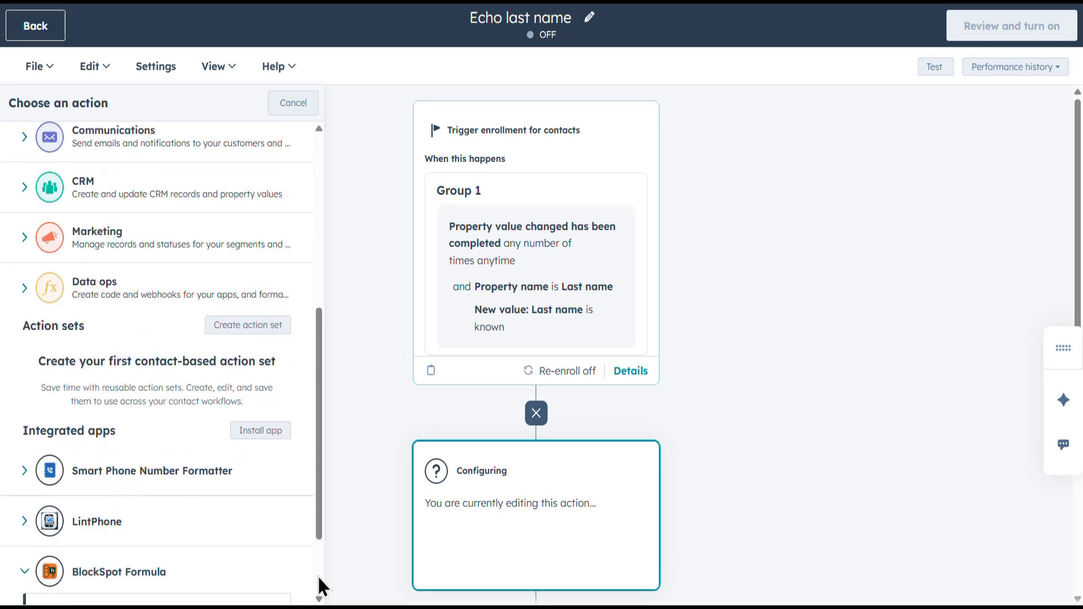
pyautogui.scroll(-2, 305, 583)
pyautogui.click(189, 511)
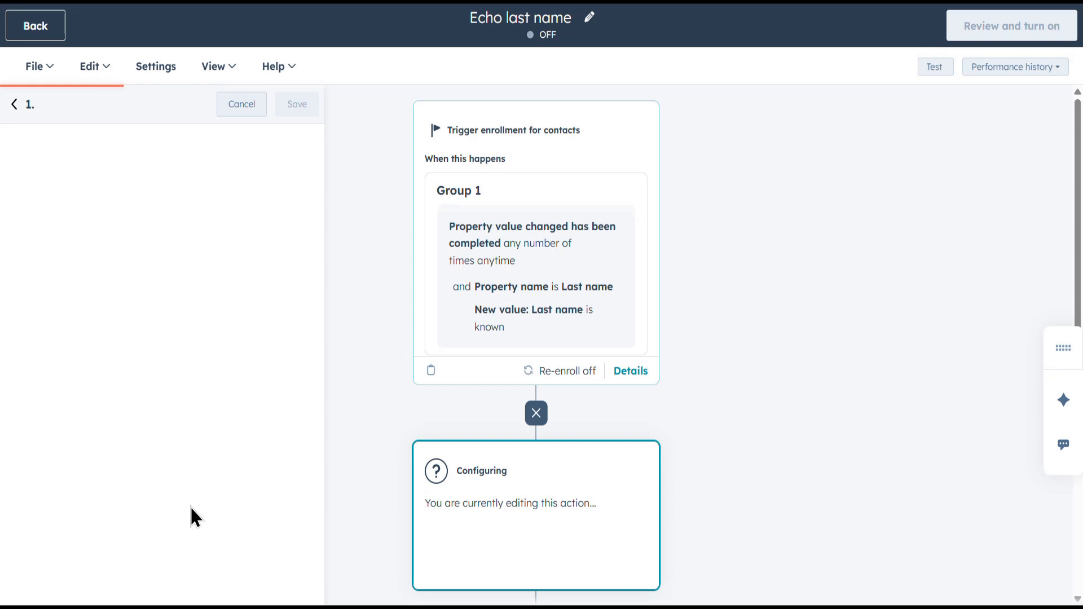
# Paste the copied Simple Echo definition into the action's formula parameters and title the action "Echo last name"
pyautogui.click(182, 287)
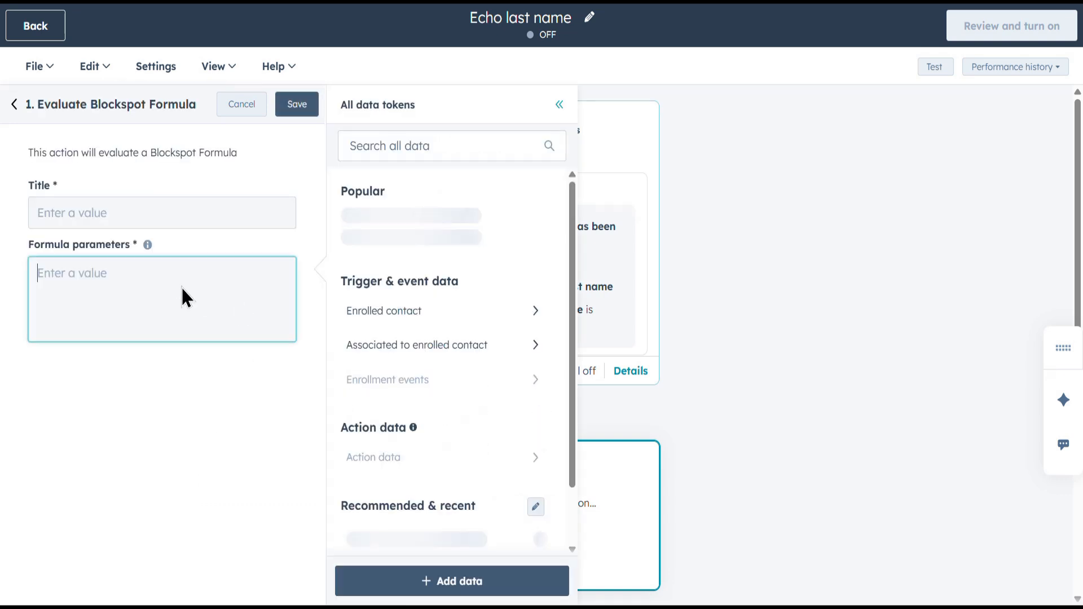
pyautogui.hotkey('ctrl', 'v')
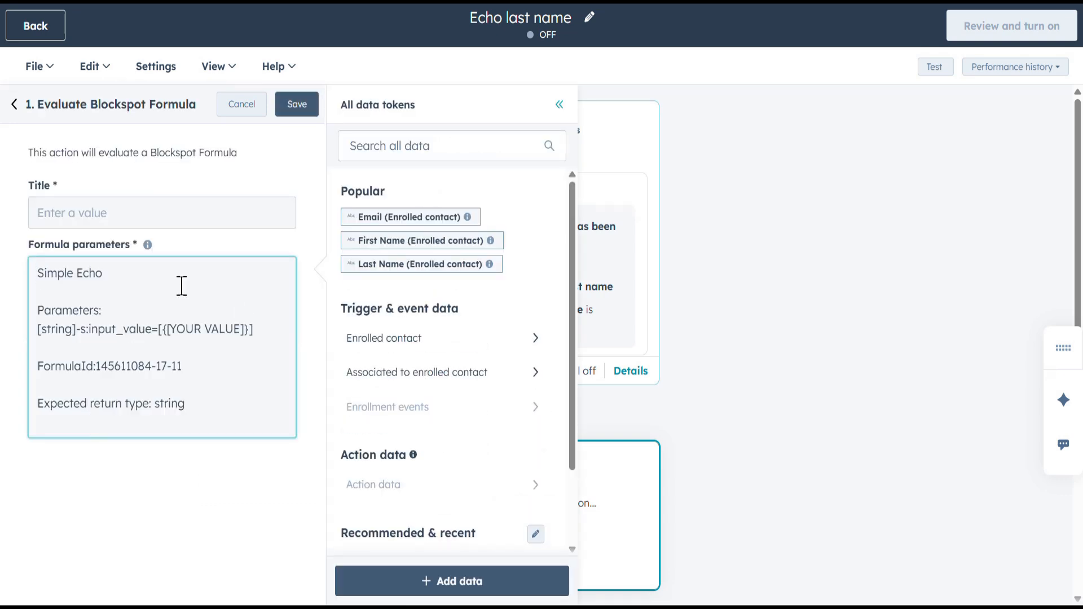
pyautogui.click(159, 212)
pyautogui.write('Echo last name')
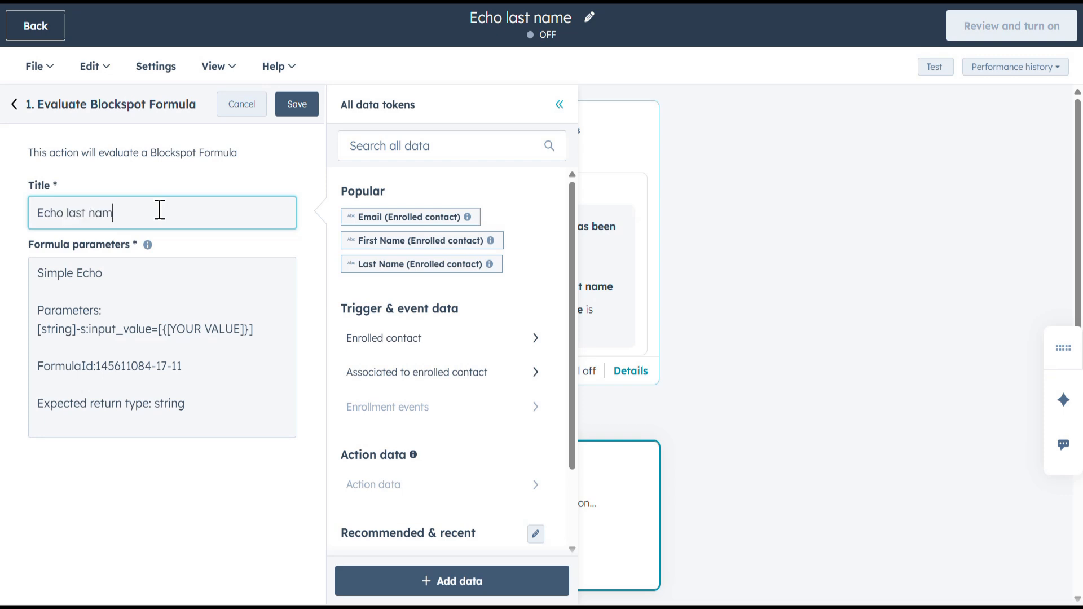
# Replace the YOUR VALUE placeholder in the formula parameters with the enrolled contact's Last Name token and save the action
pyautogui.click(218, 327)
pyautogui.click(218, 327)
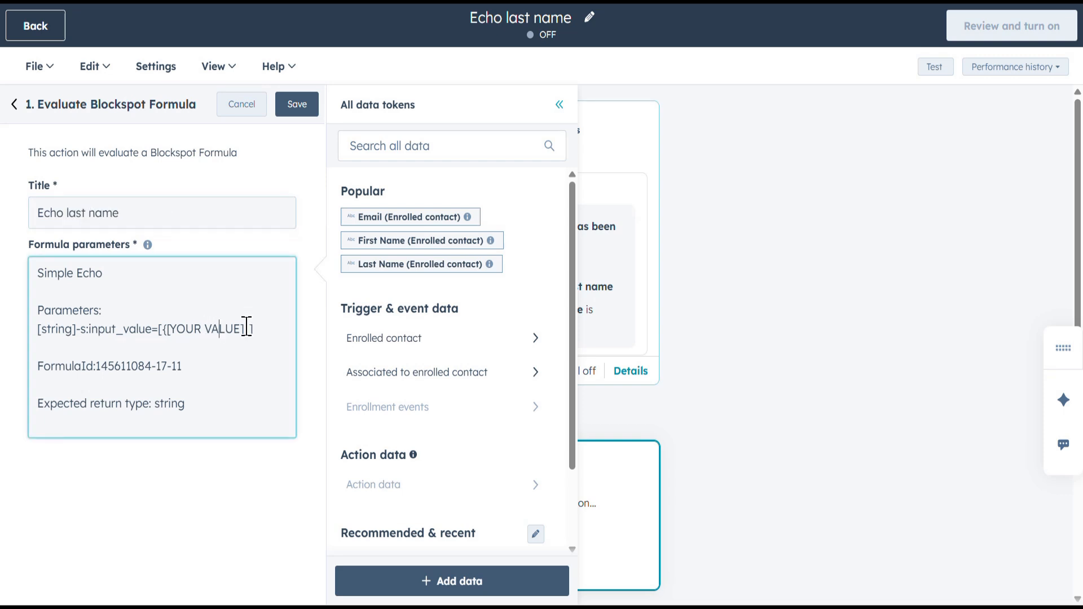
pyautogui.press('Right')
pyautogui.press('Right')
pyautogui.press('Right')
pyautogui.hotkey('ctrl', 'shift', 'Left')
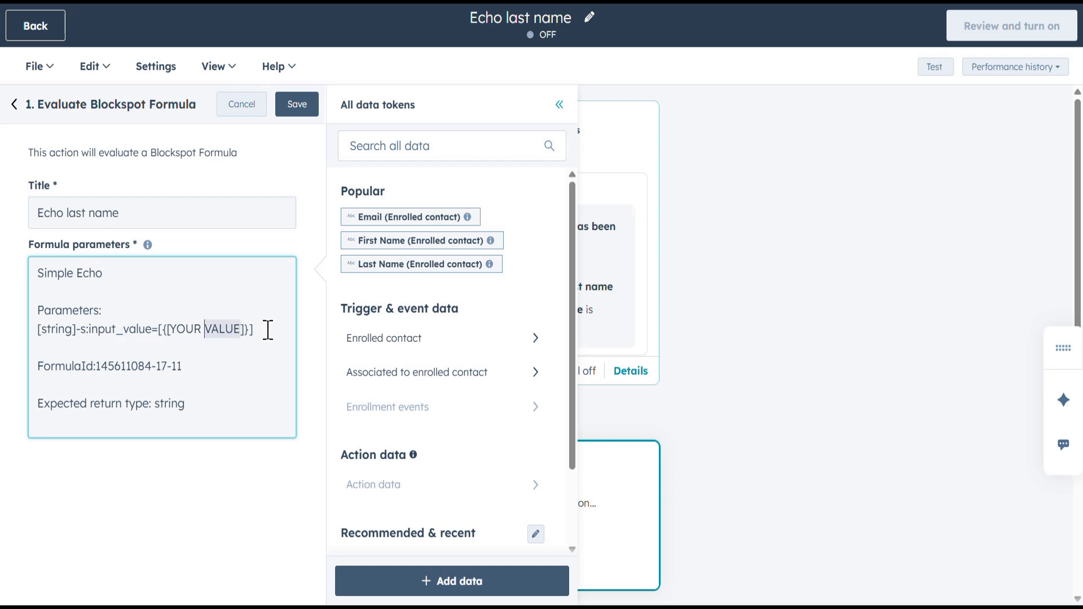
pyautogui.hotkey('ctrl', 'shift', 'Left')
pyautogui.press('BackSpace')
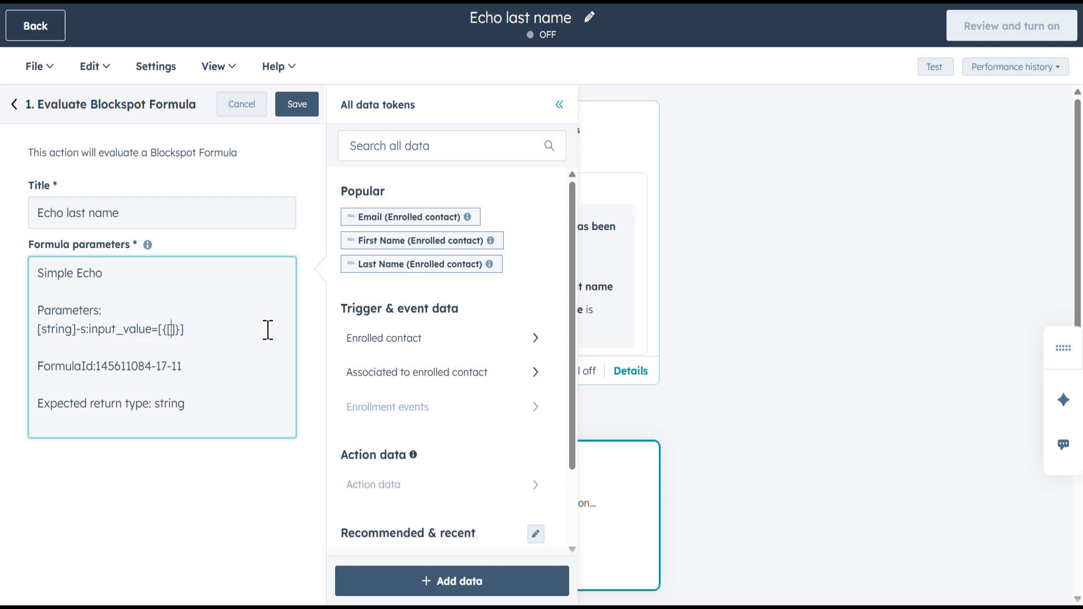
pyautogui.click(376, 276)
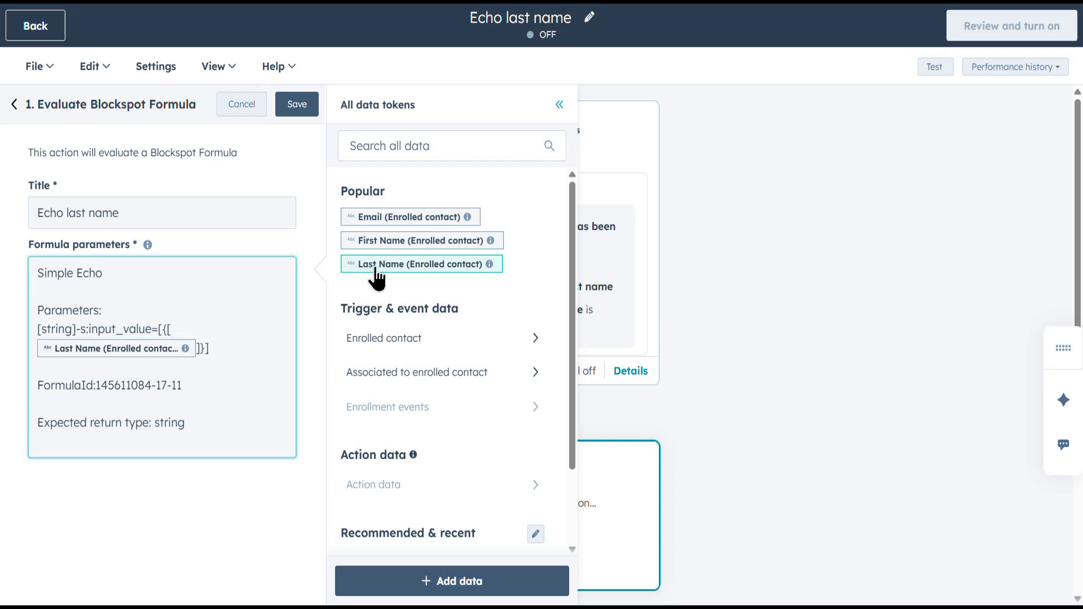
pyautogui.click(299, 106)
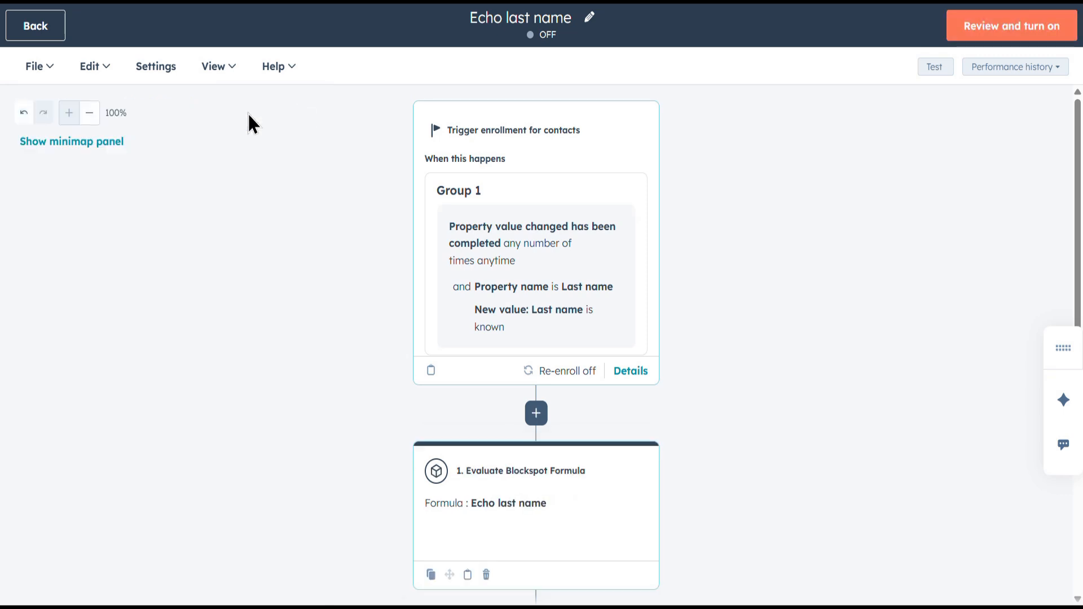
# Add a CRM Edit record action after the Evaluate Blockspot Formula action
pyautogui.click(96, 114)
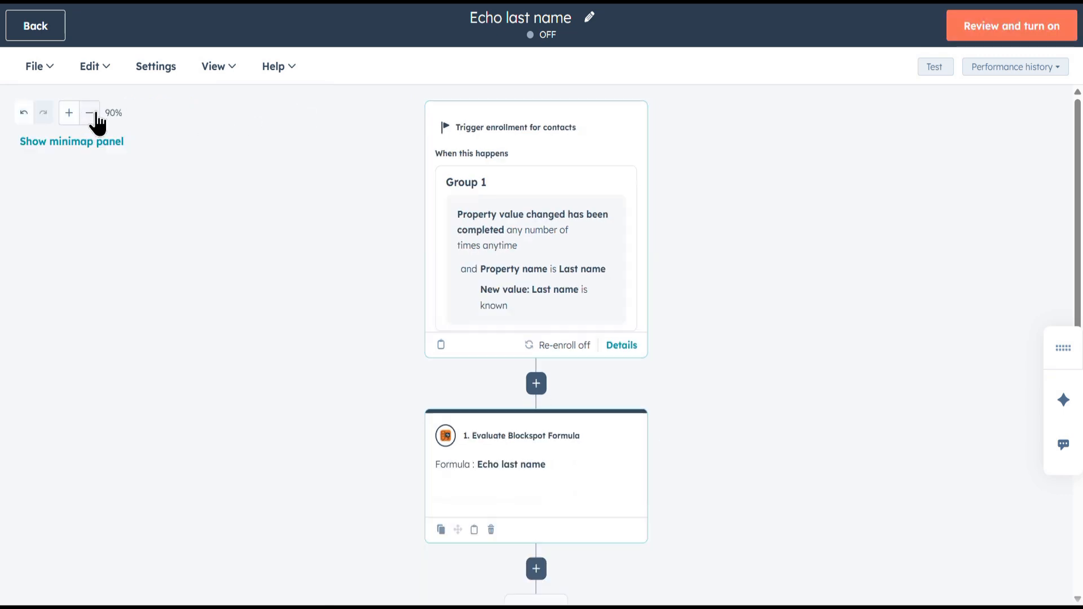
pyautogui.click(536, 567)
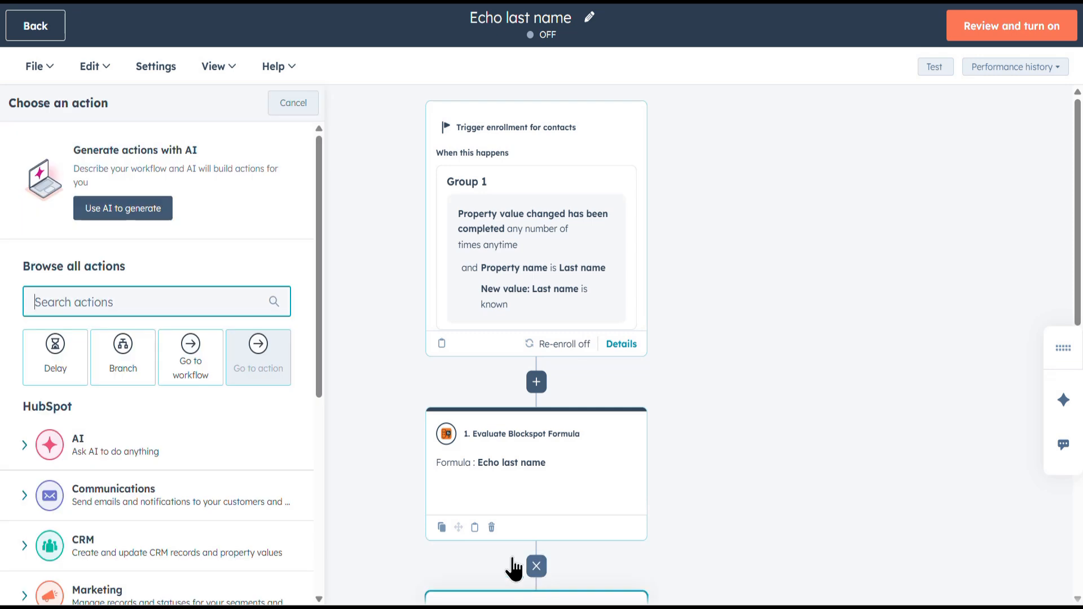
pyautogui.click(120, 547)
pyautogui.scroll(-5, 316, 587)
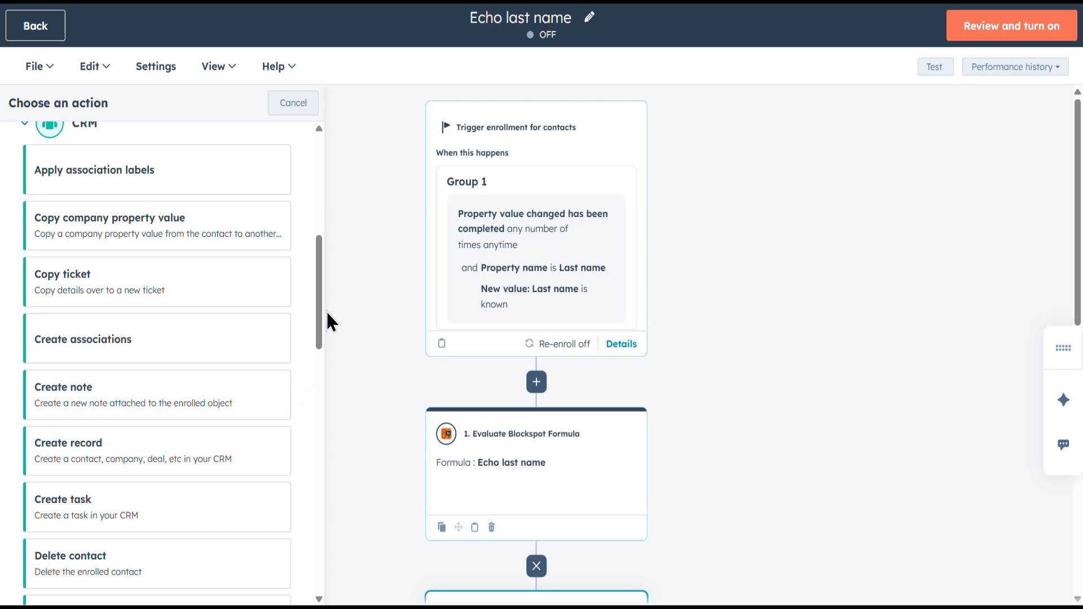
pyautogui.moveTo(319, 313); pyautogui.dragTo(320, 314)
pyautogui.scroll(-5, 201, 358)
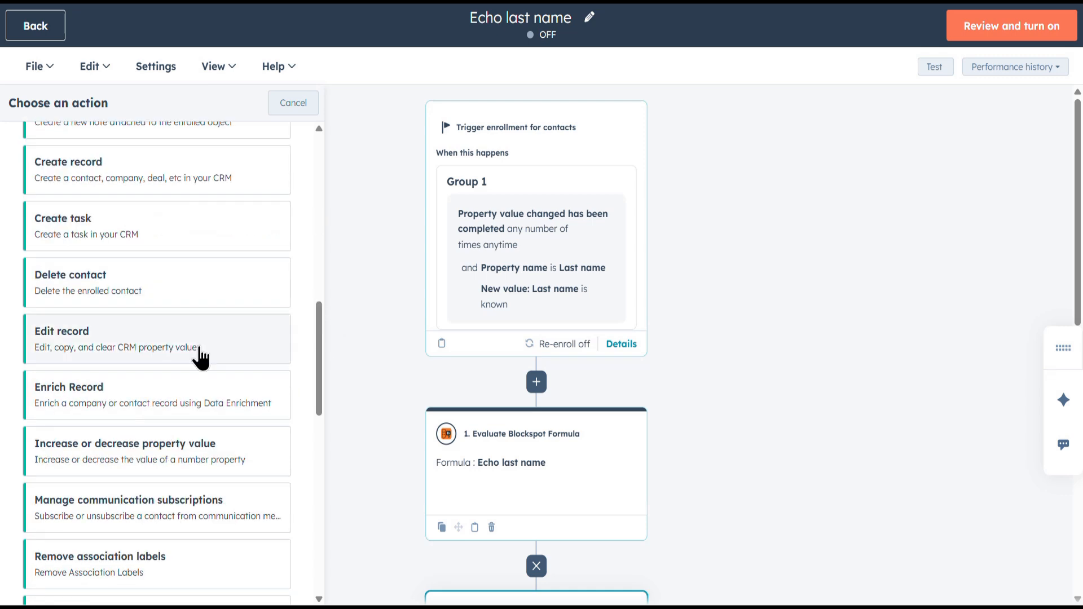
pyautogui.click(201, 356)
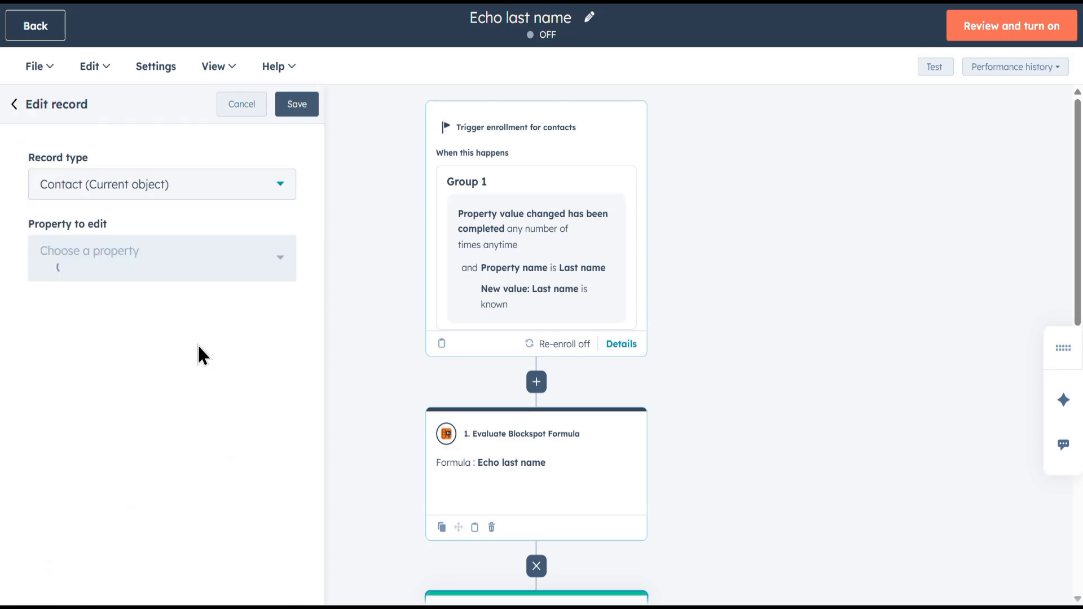
# Choose Echo as the contact property to edit
pyautogui.click(181, 260)
pyautogui.click(181, 261)
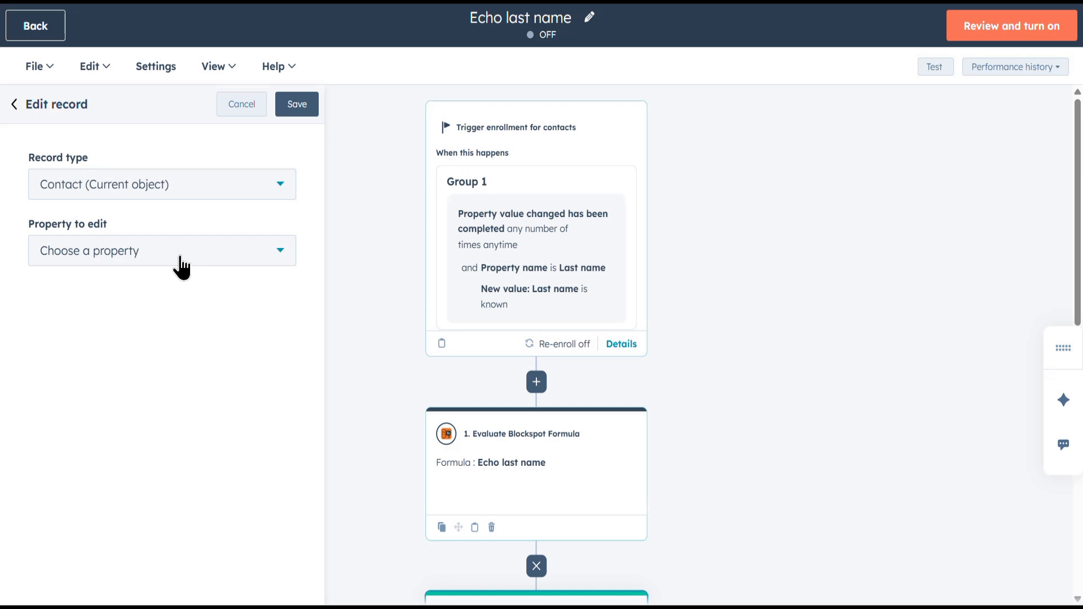
pyautogui.click(181, 260)
pyautogui.write('ed')
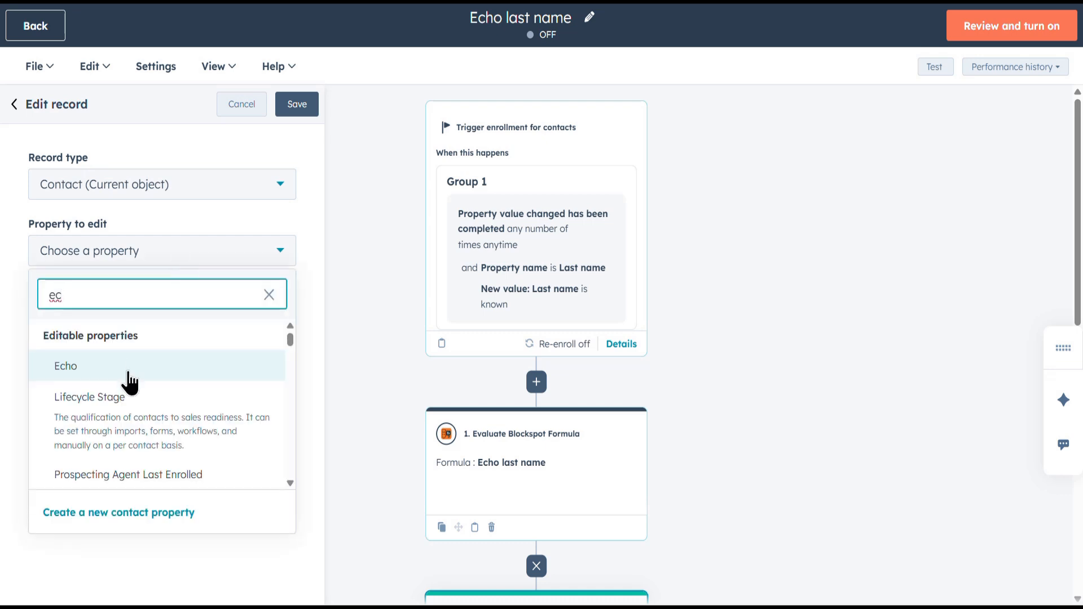
pyautogui.click(129, 382)
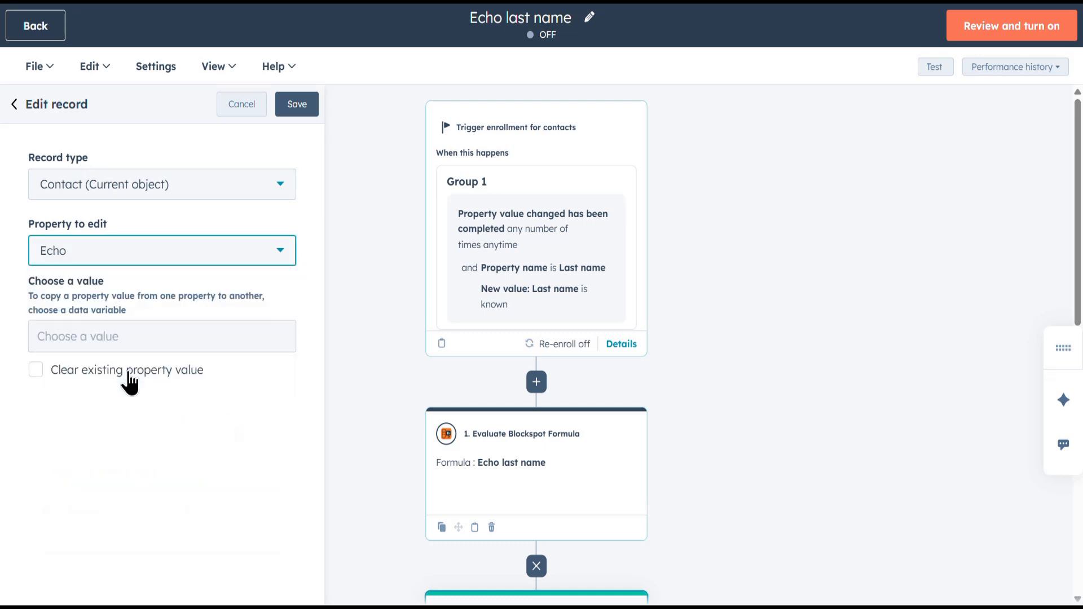
# Set the Echo property's value to the String value output of Evaluate Blockspot Formula and save the action
pyautogui.click(133, 335)
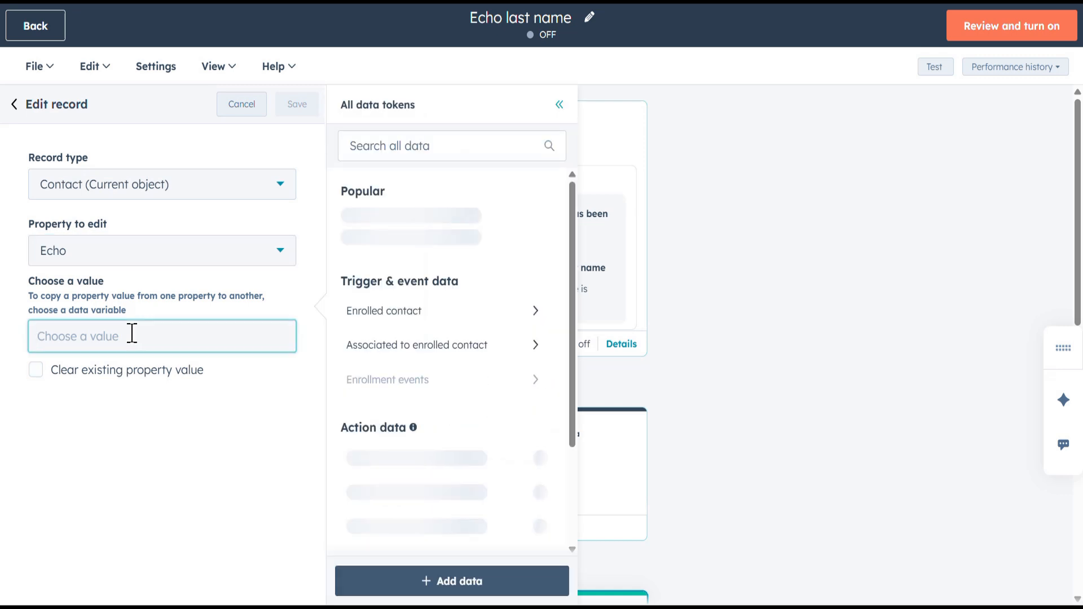
pyautogui.moveTo(575, 349); pyautogui.dragTo(561, 486)
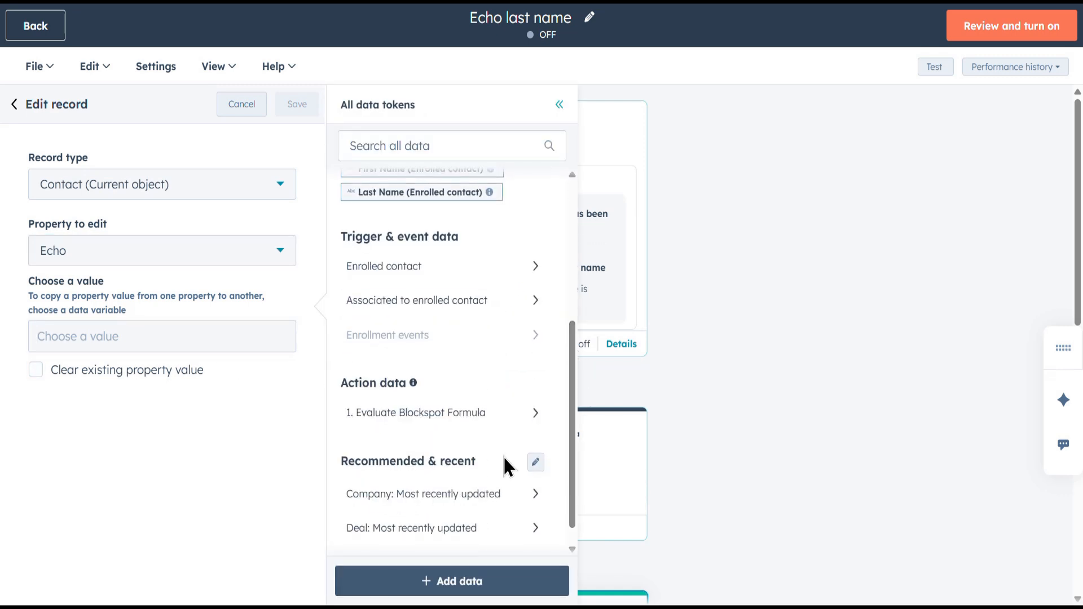
pyautogui.click(497, 415)
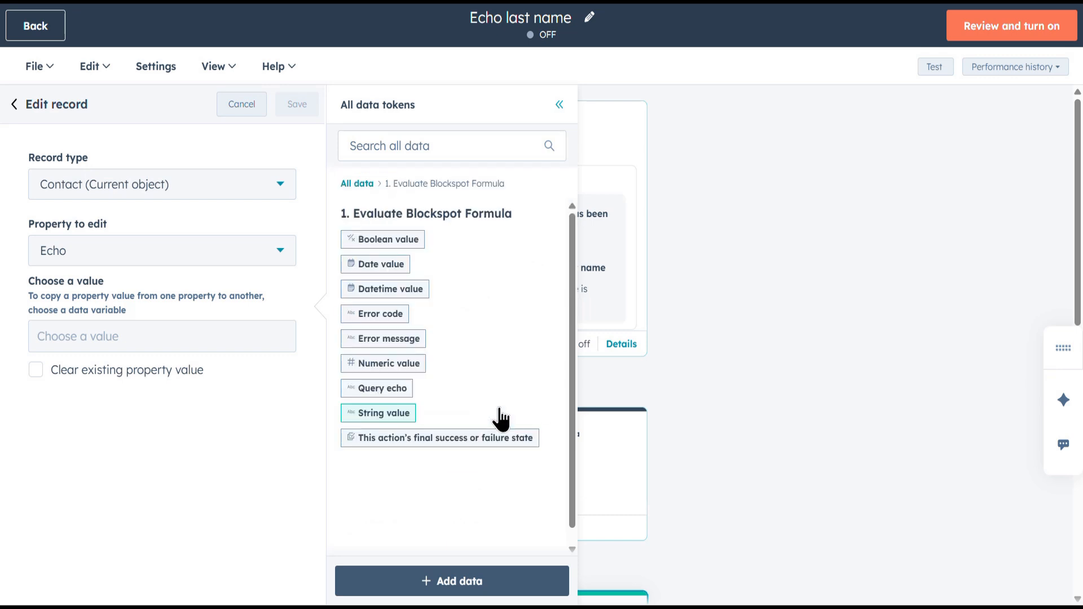
pyautogui.click(393, 418)
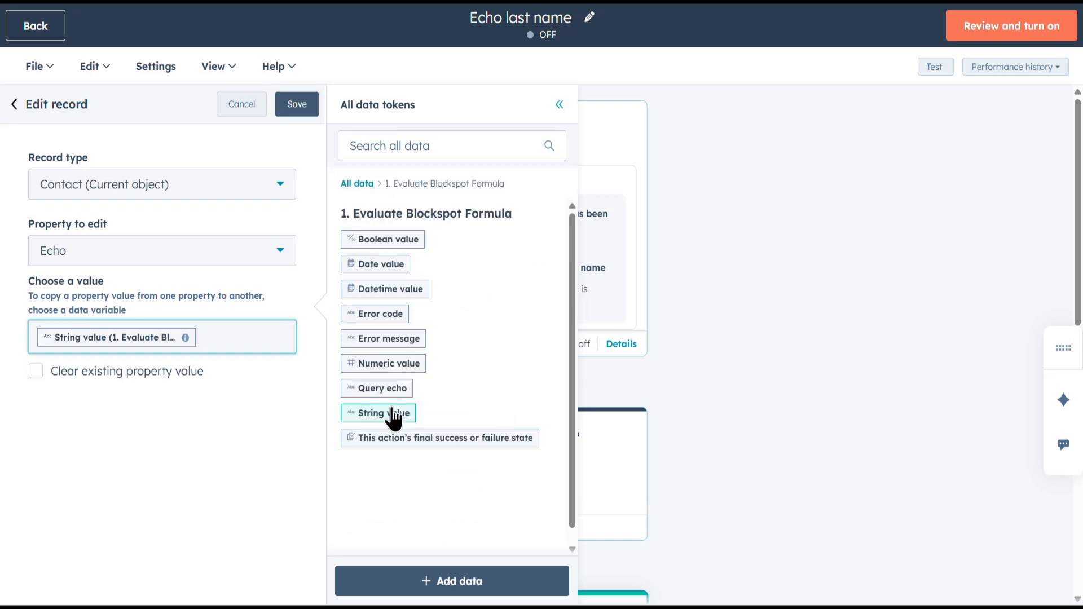
pyautogui.click(297, 105)
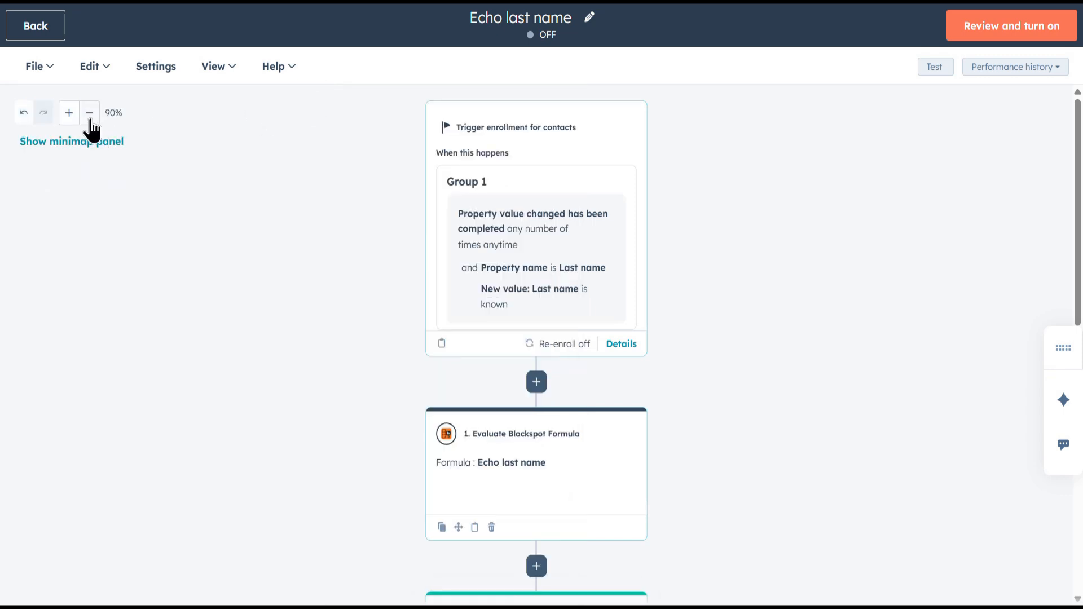
# Allow contacts to re-enroll after completing the workflow and save the trigger settings
pyautogui.click(89, 115)
pyautogui.click(89, 115)
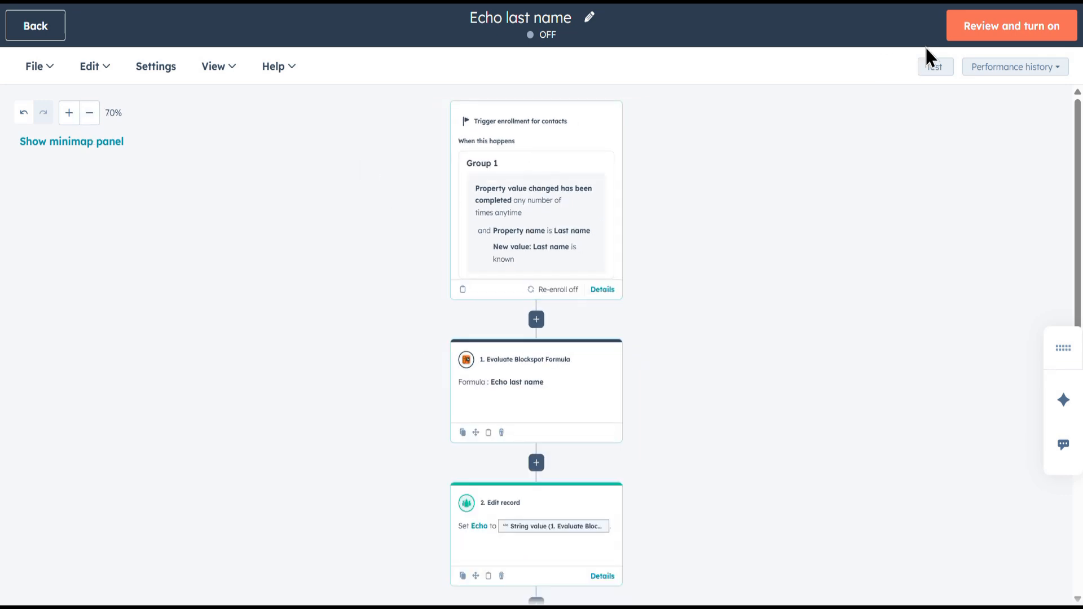
pyautogui.click(545, 125)
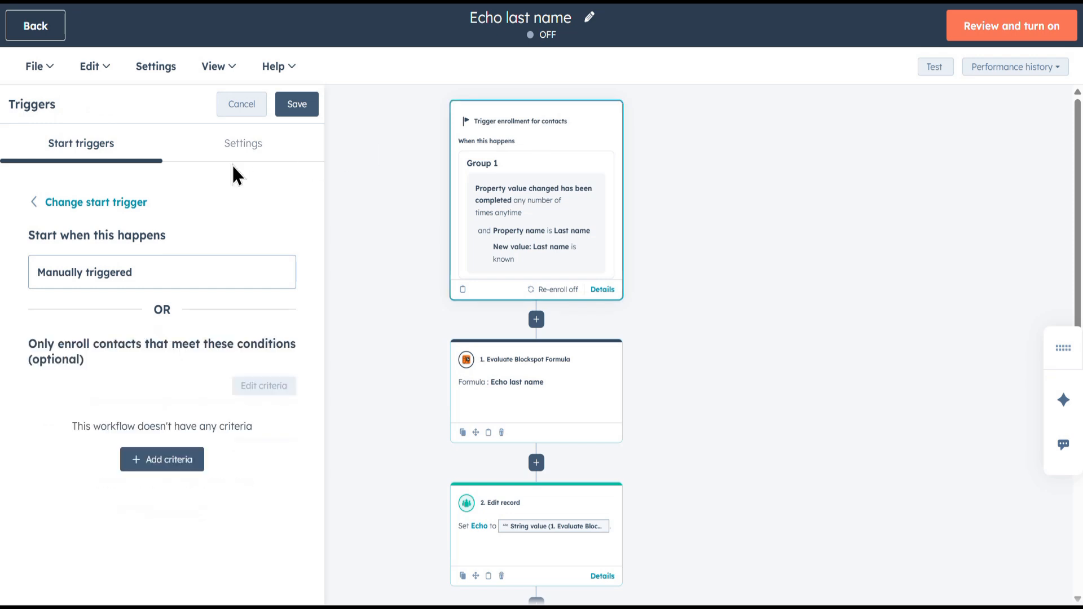
pyautogui.click(240, 152)
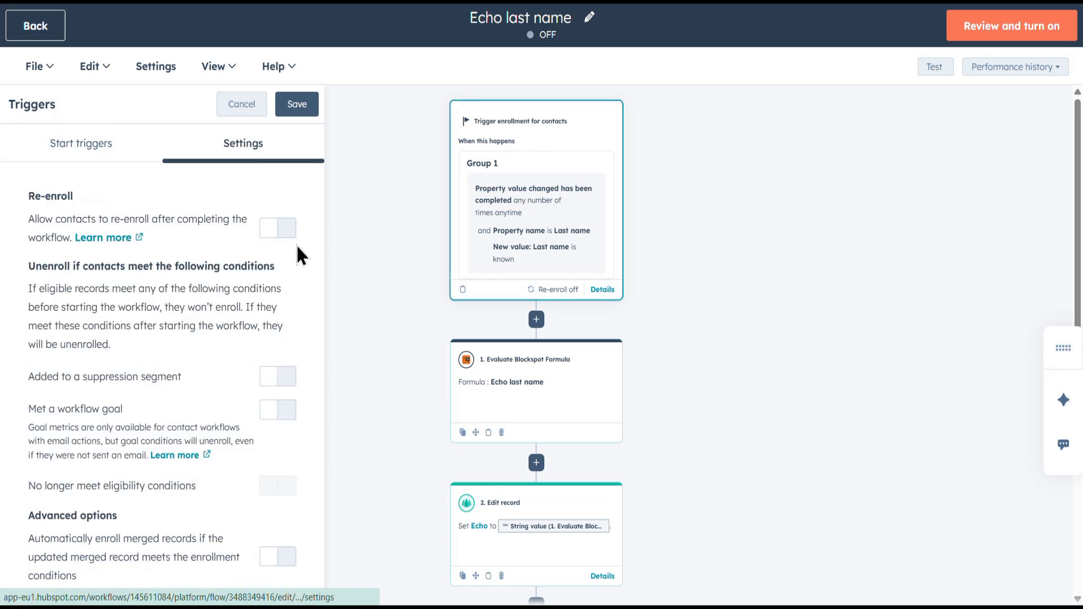
pyautogui.click(288, 228)
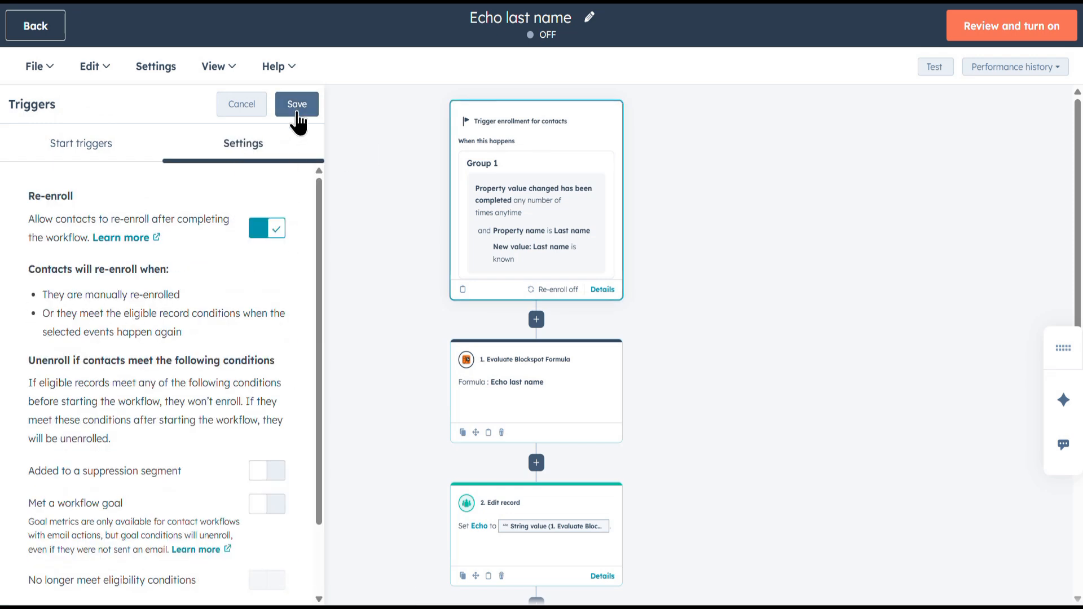
pyautogui.click(297, 113)
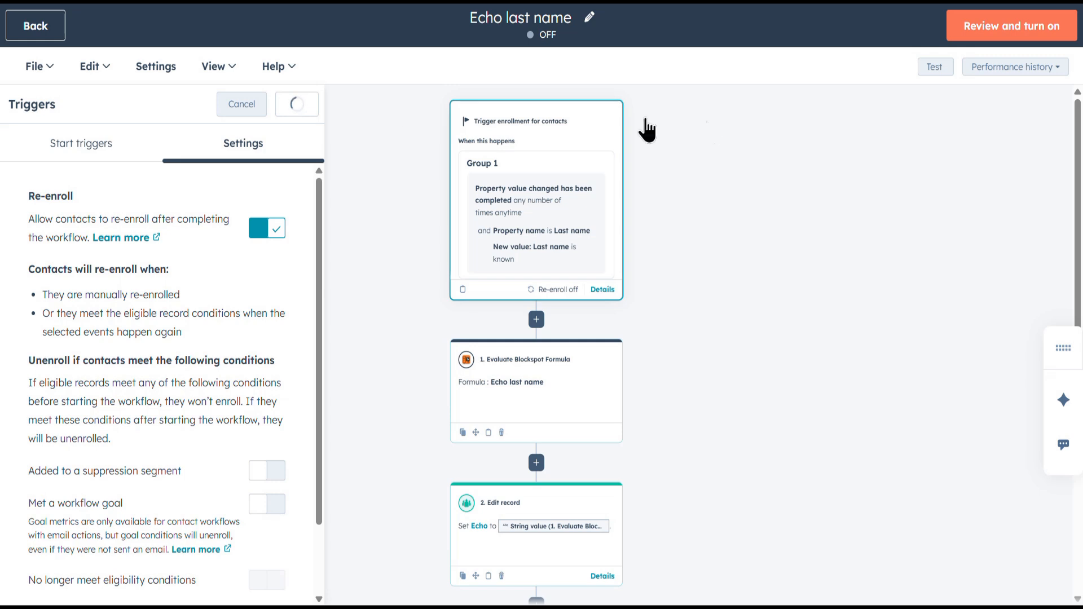
# Review the workflow, choose to immediately enroll contacts who meet the enrollment criteria, and turn the workflow on
pyautogui.click(978, 24)
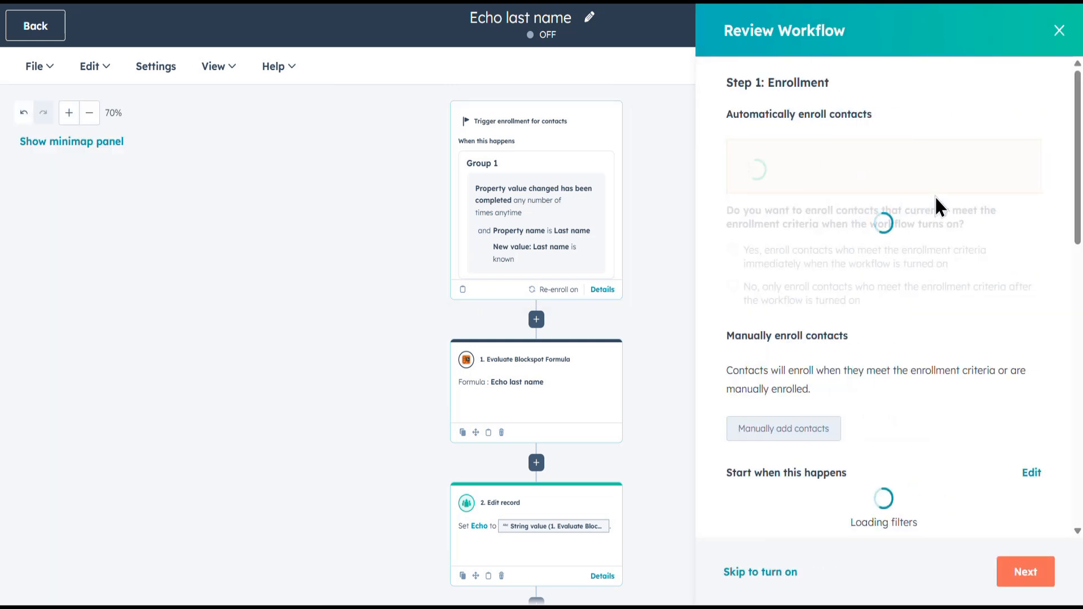
pyautogui.click(731, 274)
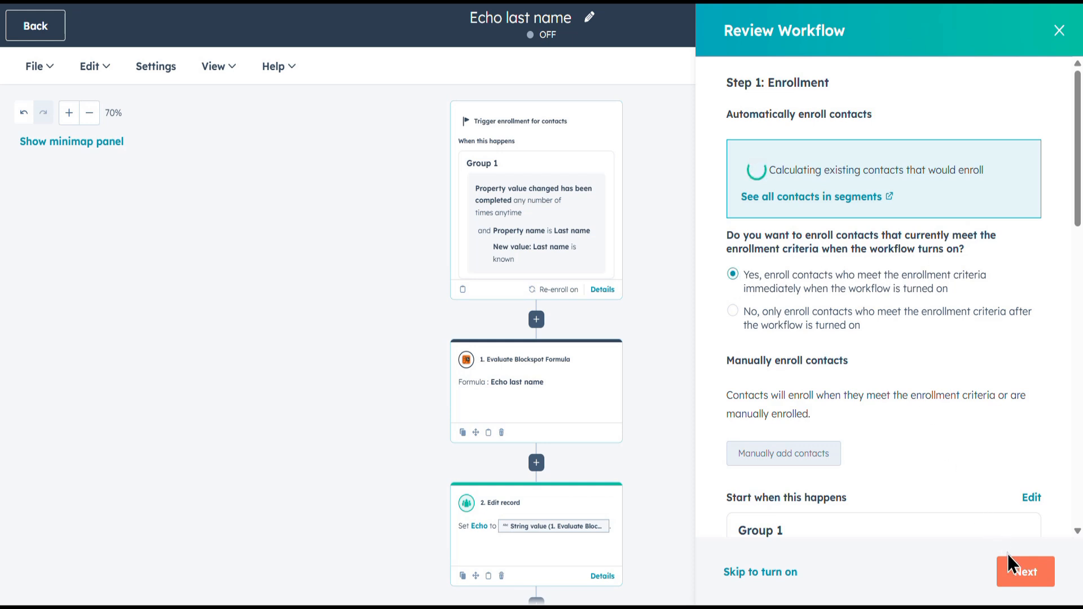
pyautogui.click(1015, 579)
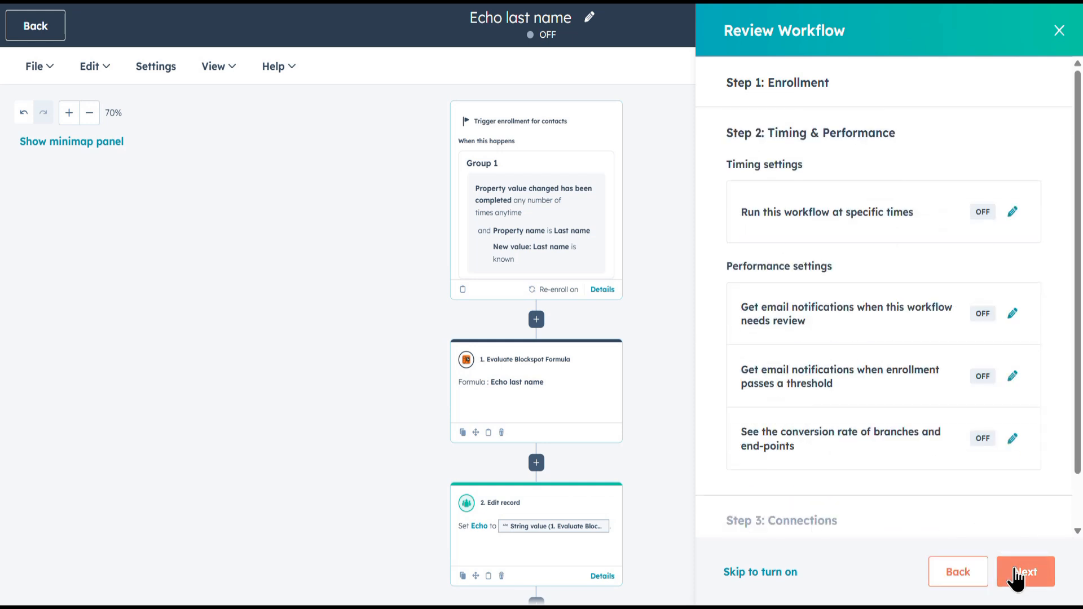
pyautogui.click(1016, 579)
pyautogui.click(785, 573)
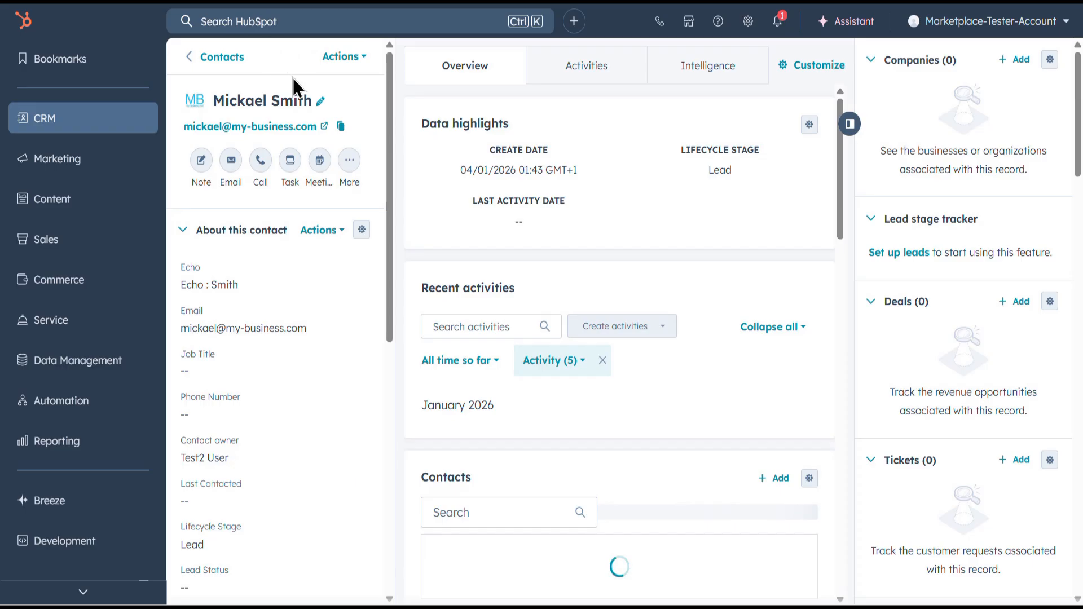
# Replace the last name on the open contact record with a different one and save the change
pyautogui.click(321, 103)
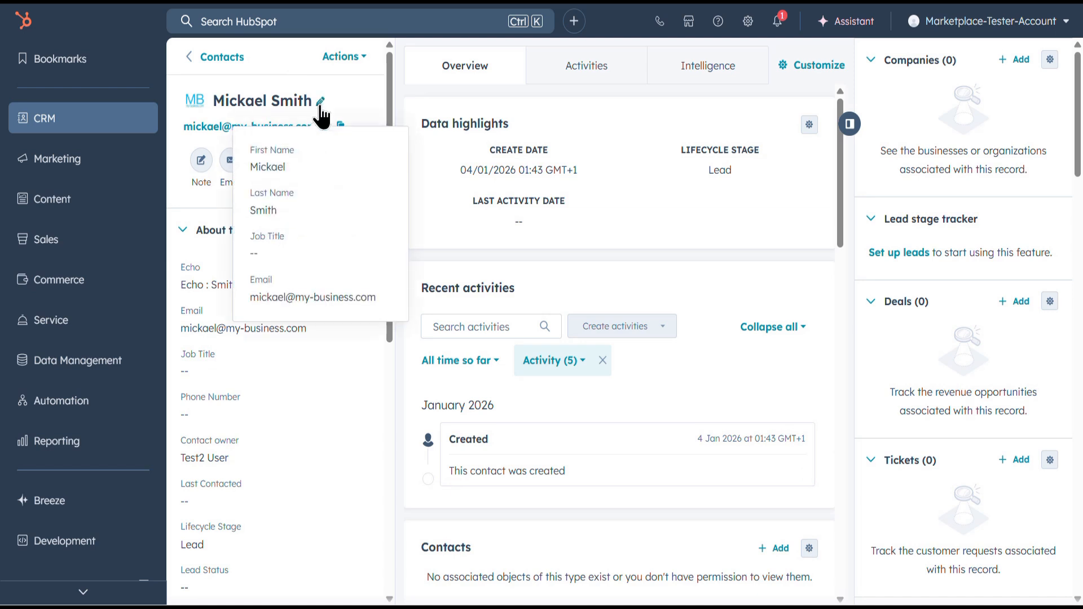
pyautogui.click(287, 220)
pyautogui.doubleClick(287, 219)
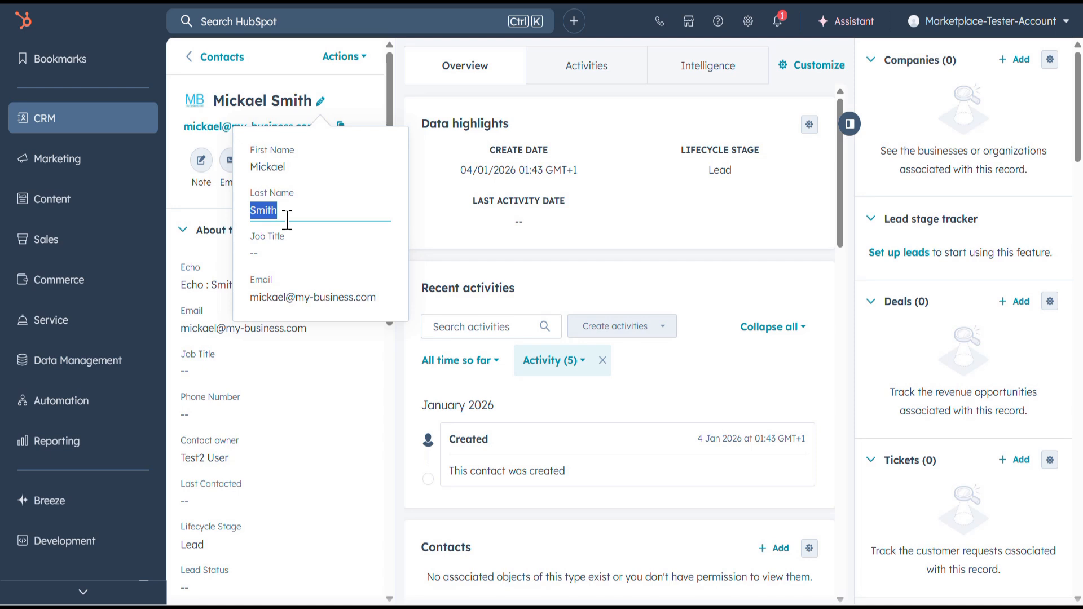
pyautogui.write('Jones')
pyautogui.click(496, 234)
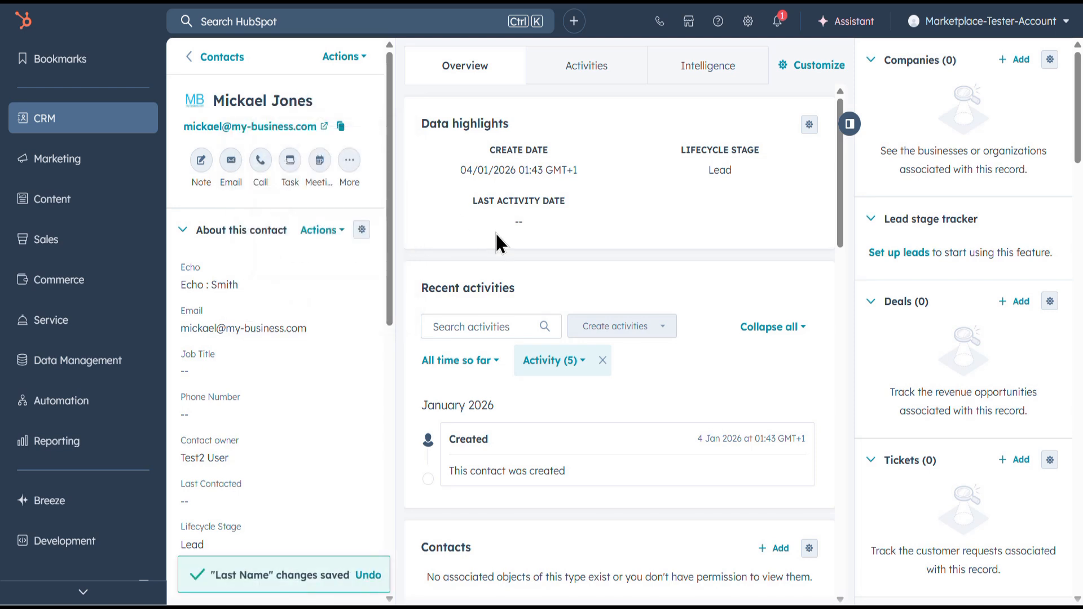